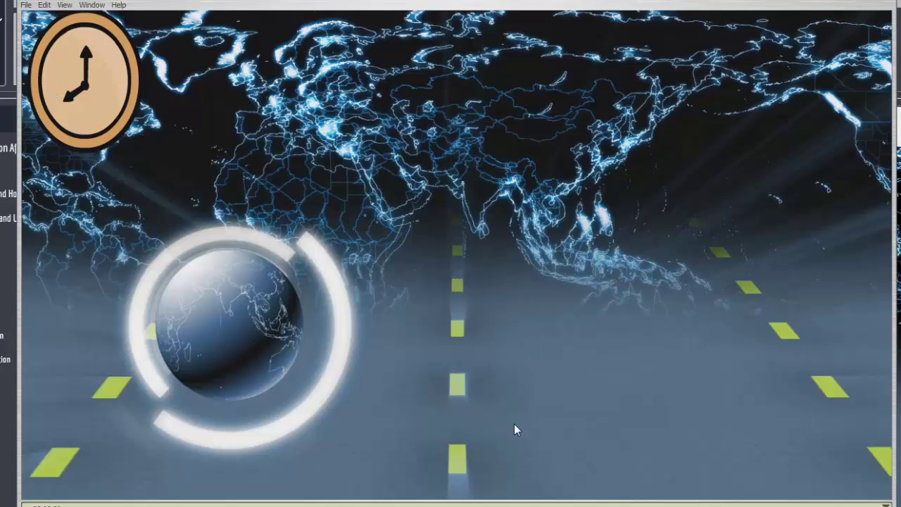
- Close the video preview and examine the first slide's settings and its animation's customizable text options
left_click(891, 4)
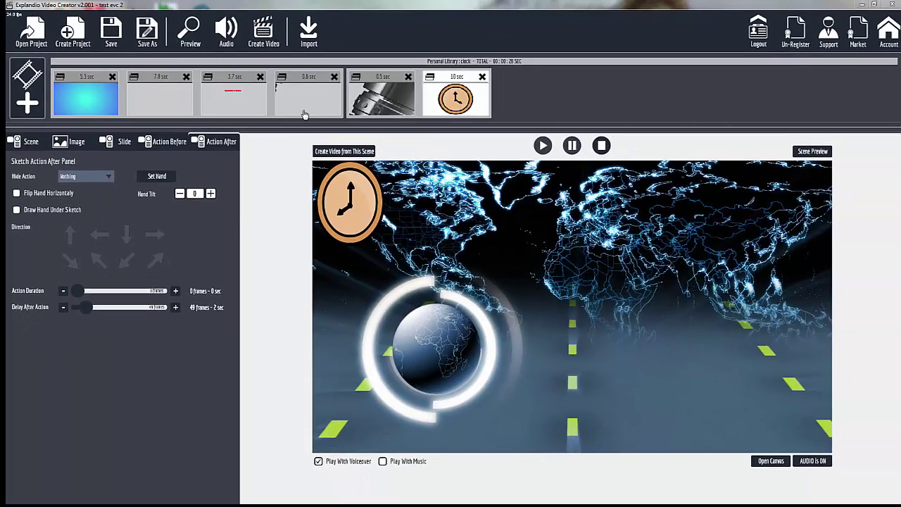
left_click(84, 78)
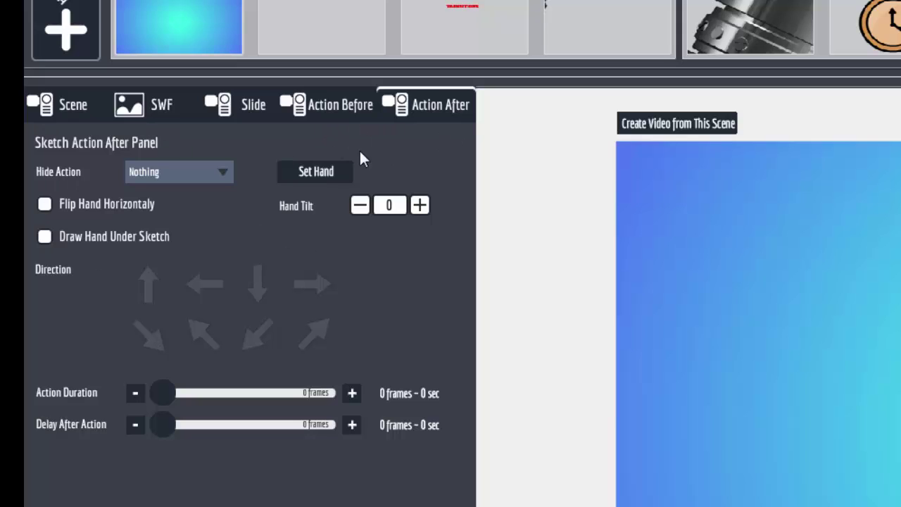
left_click(255, 111)
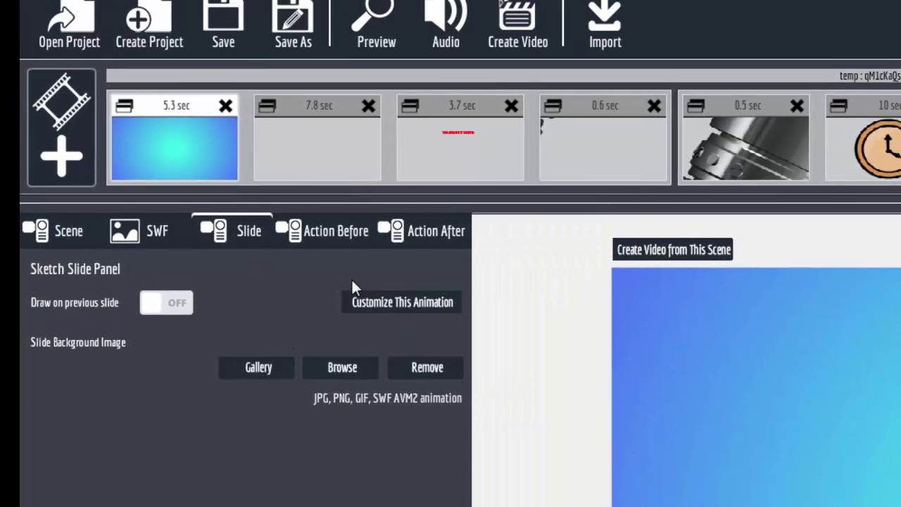
left_click(400, 304)
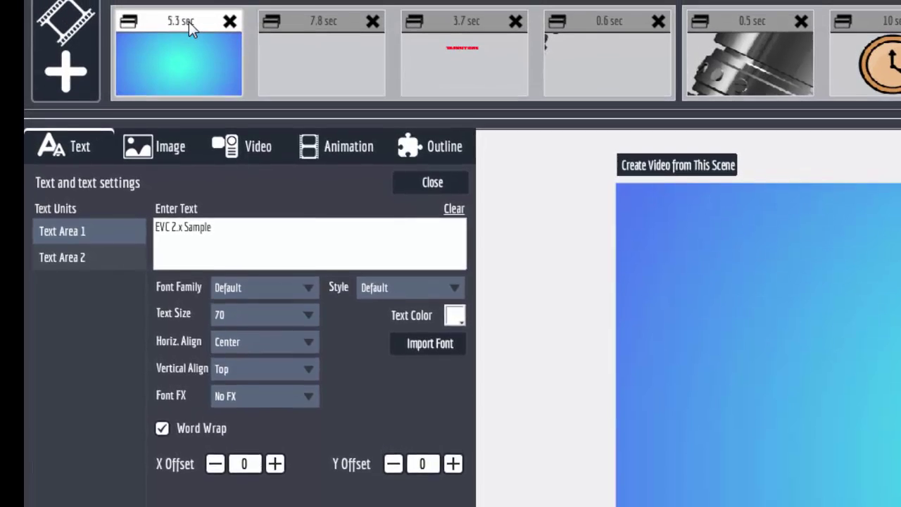
left_click(189, 23)
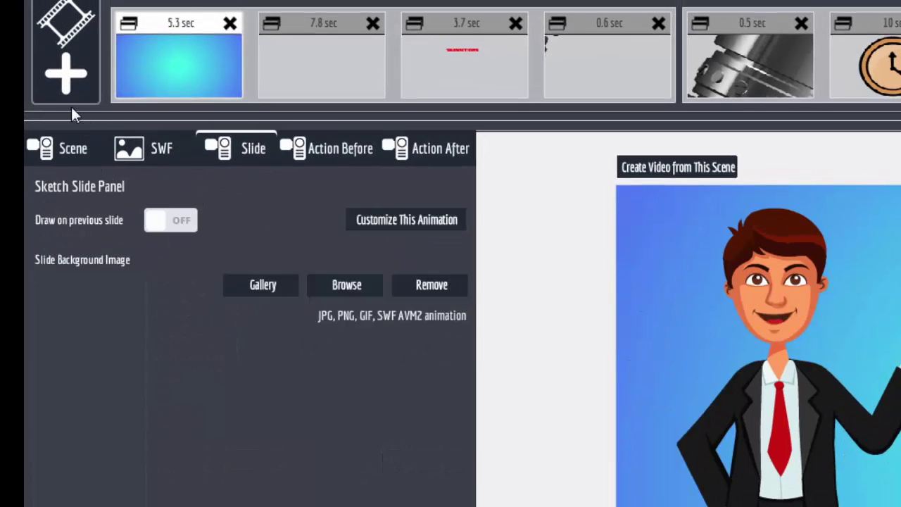
- Review the choices for adding a sketch scene without adding one
left_click(65, 72)
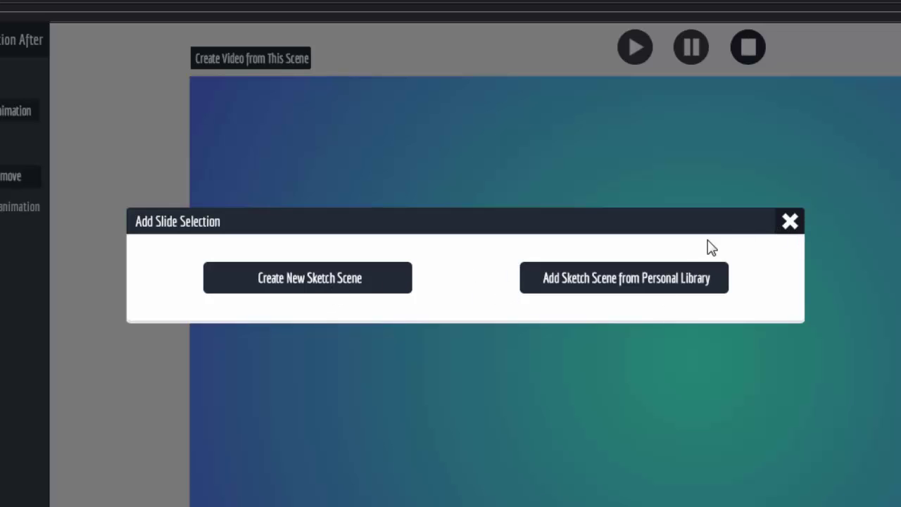
left_click(790, 222)
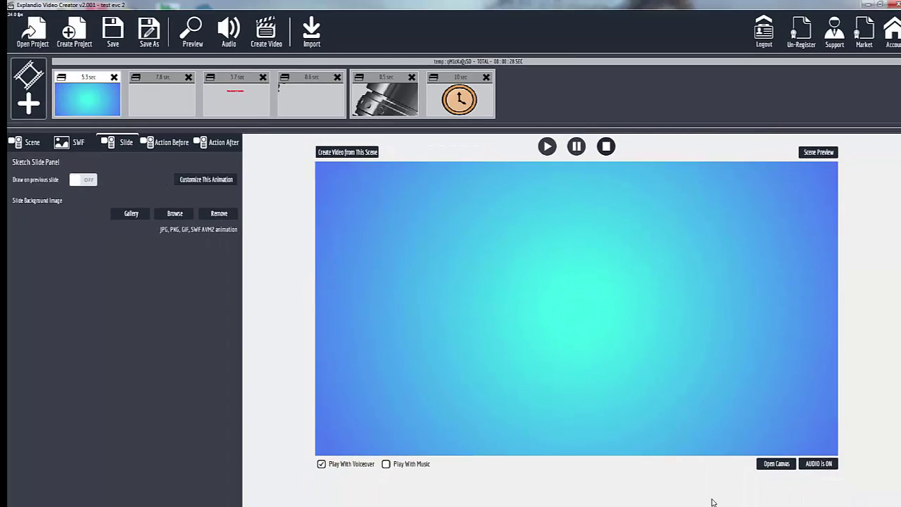
- Open the first slide on the canvas and examine the available options for adding an animation or slide
left_click(783, 466)
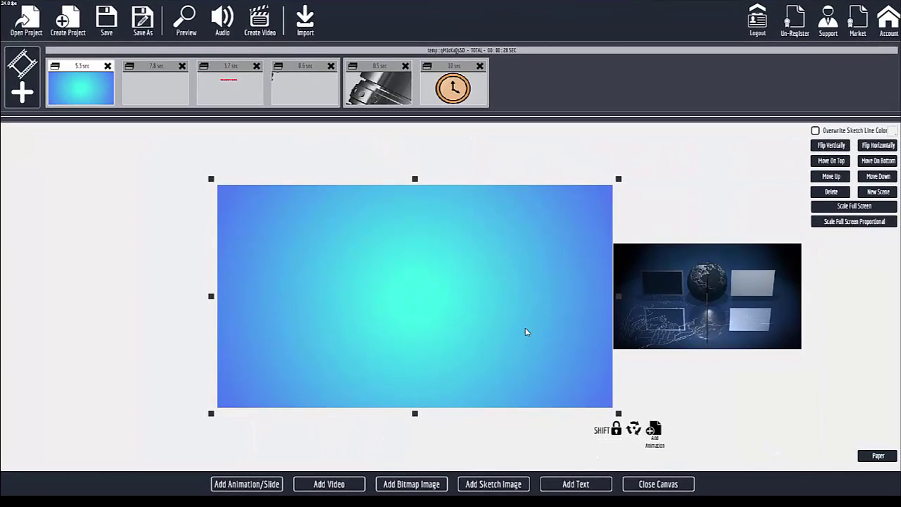
scroll(521, 255, "down", 3)
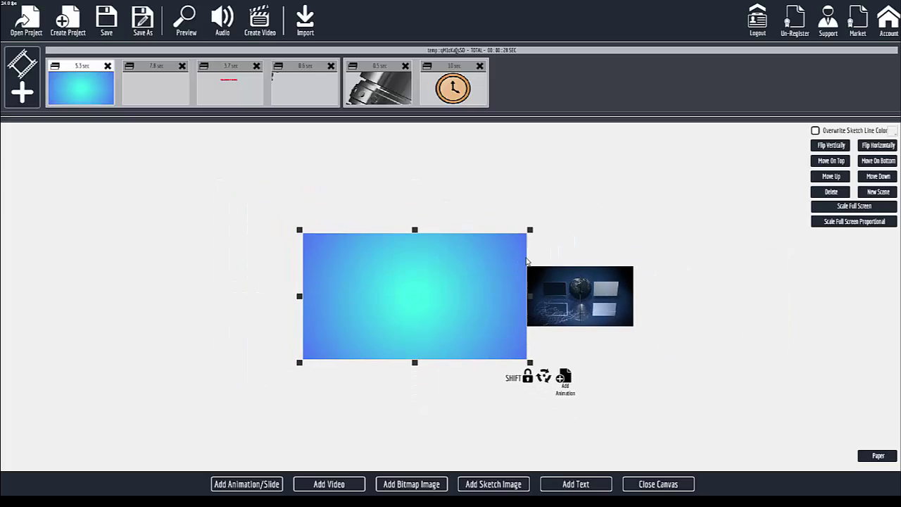
scroll(526, 258, "up", 4)
scroll(526, 262, "down", 2)
scroll(526, 262, "up", 3)
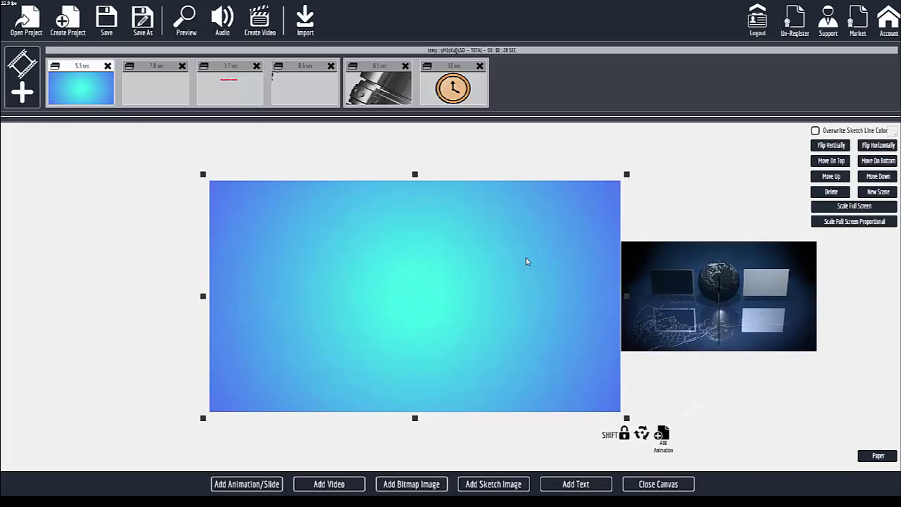
scroll(526, 262, "down", 3)
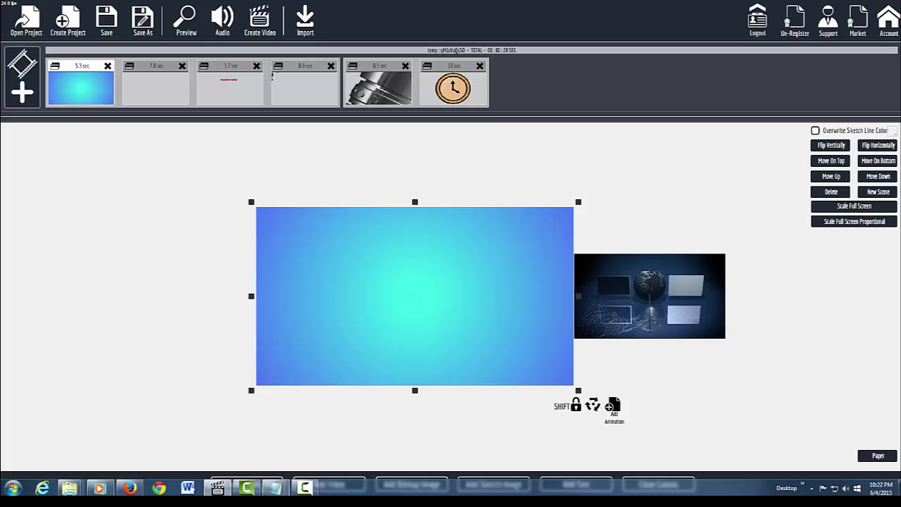
left_click(244, 485)
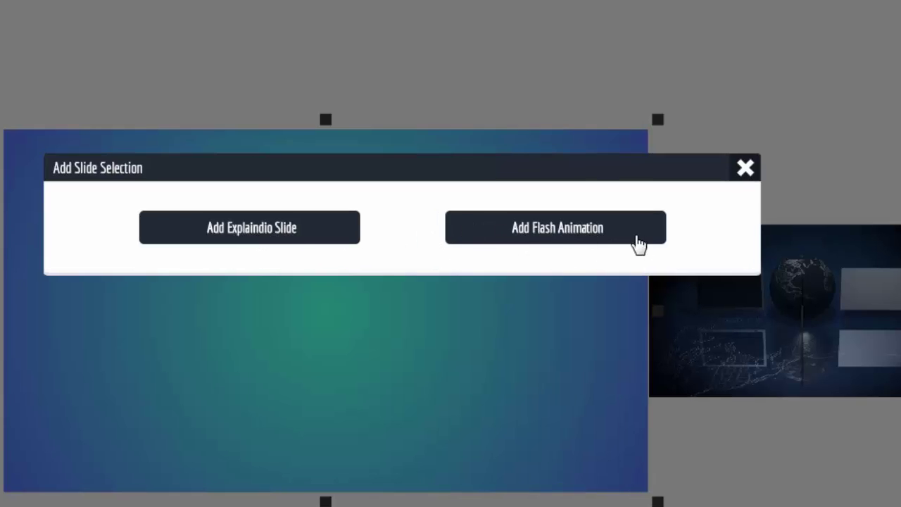
left_click(745, 168)
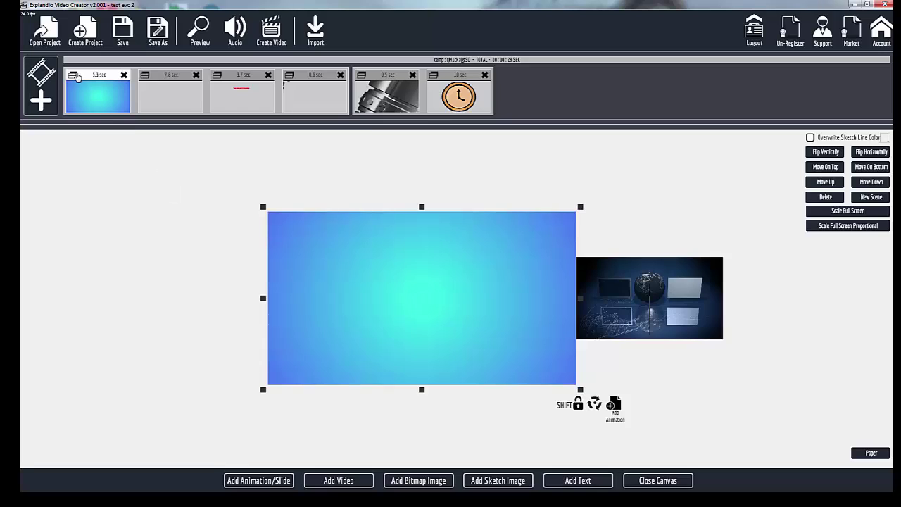
- Compare the second slide's animated globe image and its end position with the TRANSITIONS text slide on the canvas
left_click(167, 79)
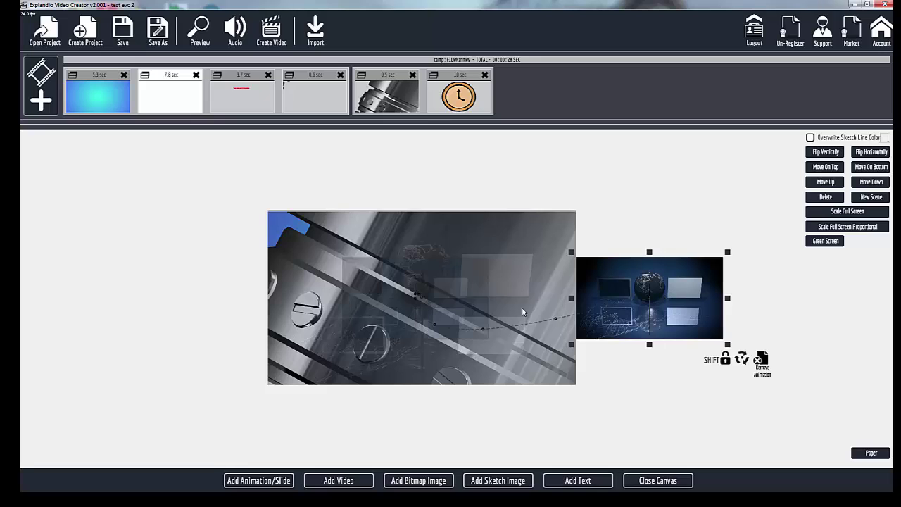
left_click(445, 307)
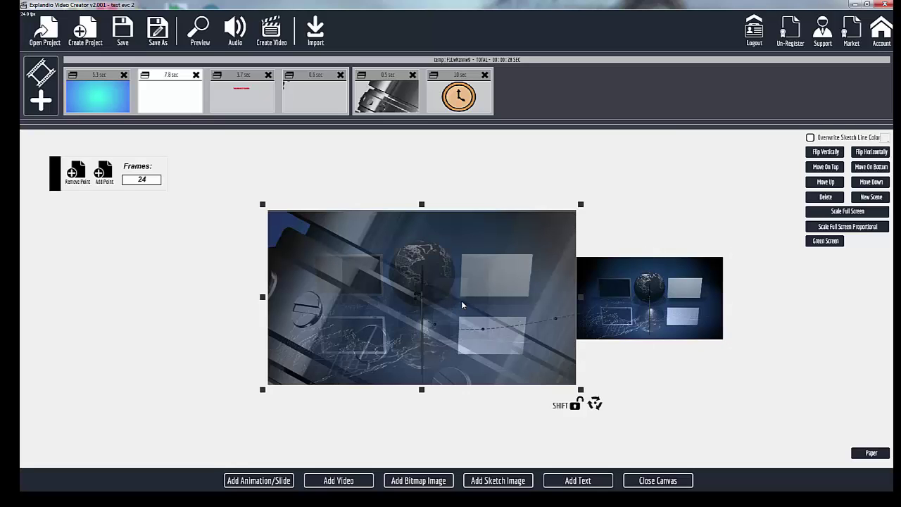
left_click(233, 81)
left_click(179, 75)
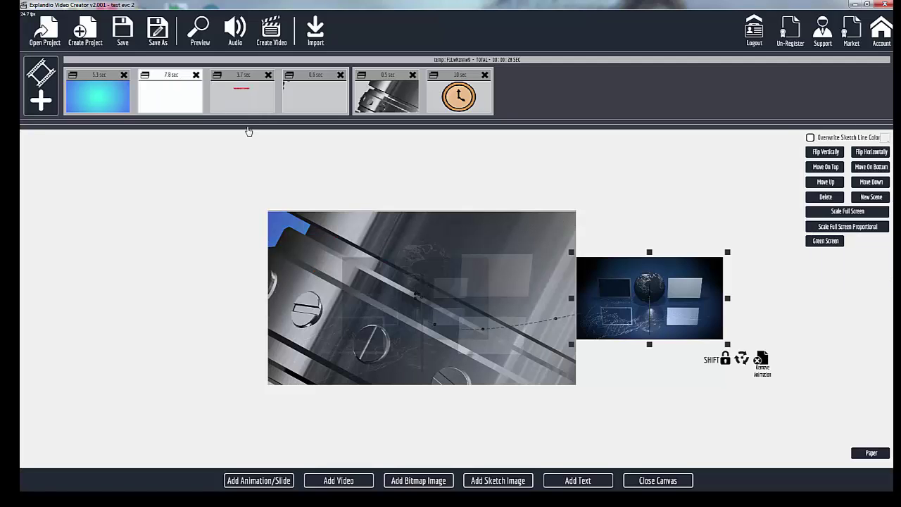
left_click(355, 262)
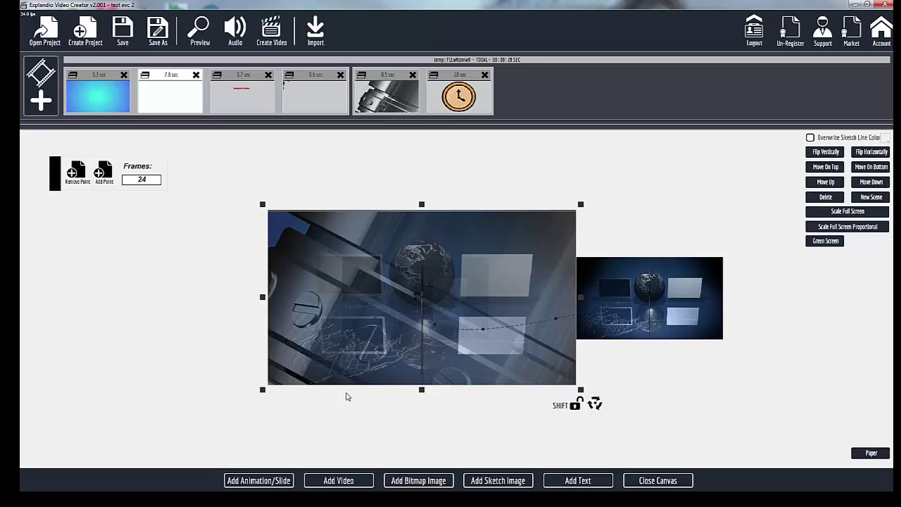
left_click(248, 82)
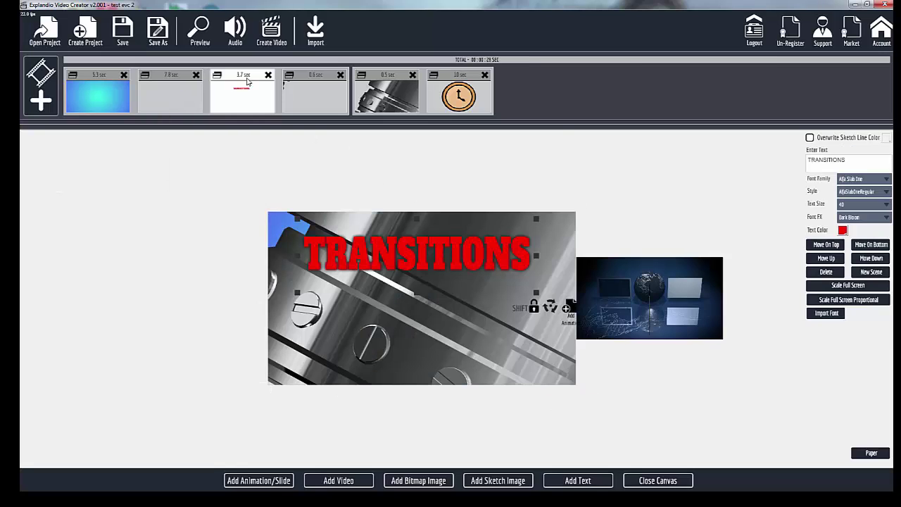
left_click(176, 83)
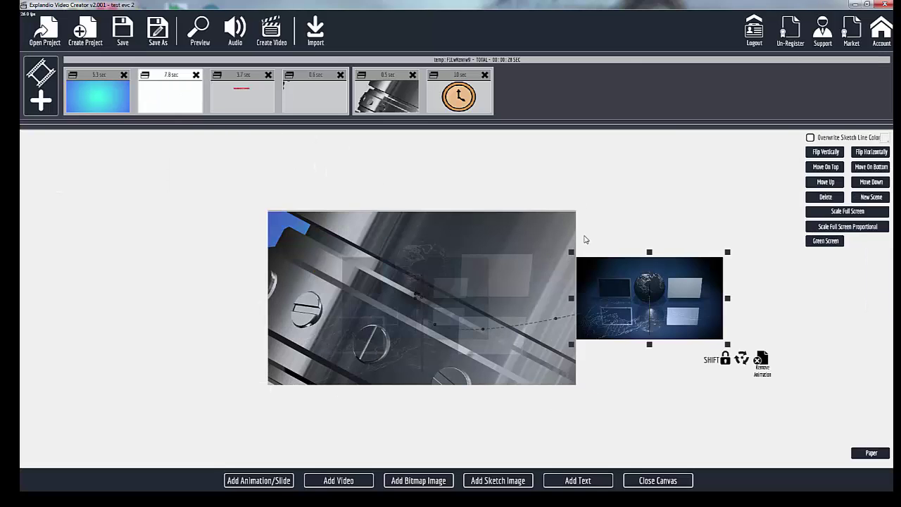
- Shift the second slide's globe image slightly away from the scene's edge and inspect its animation end point
left_click_drag(630, 273, 673, 282)
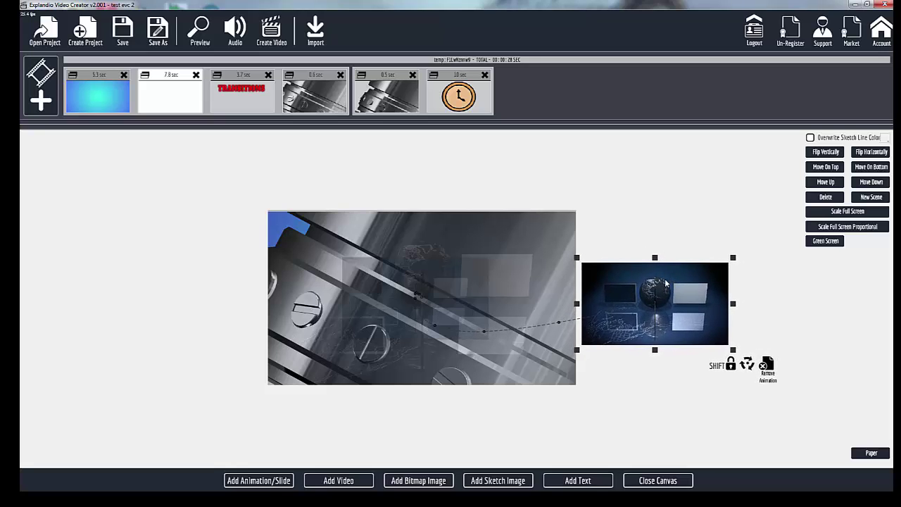
left_click(435, 329)
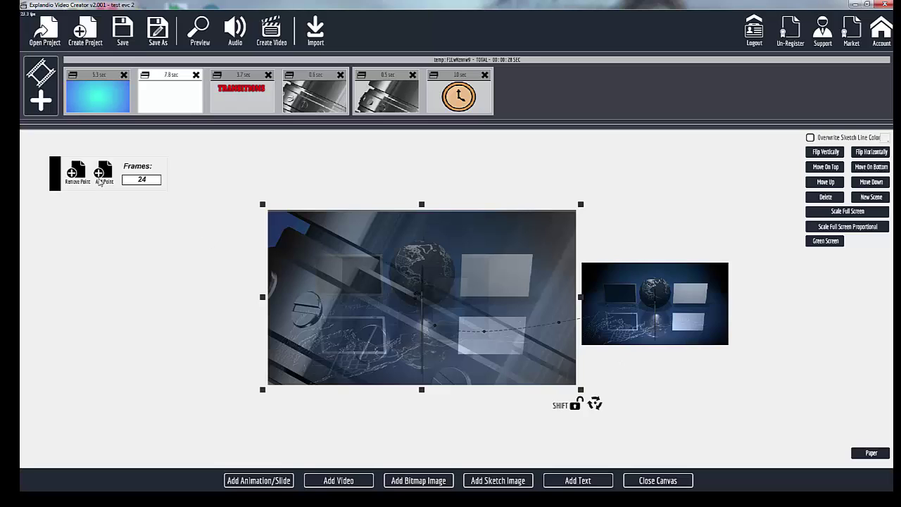
left_click(701, 316)
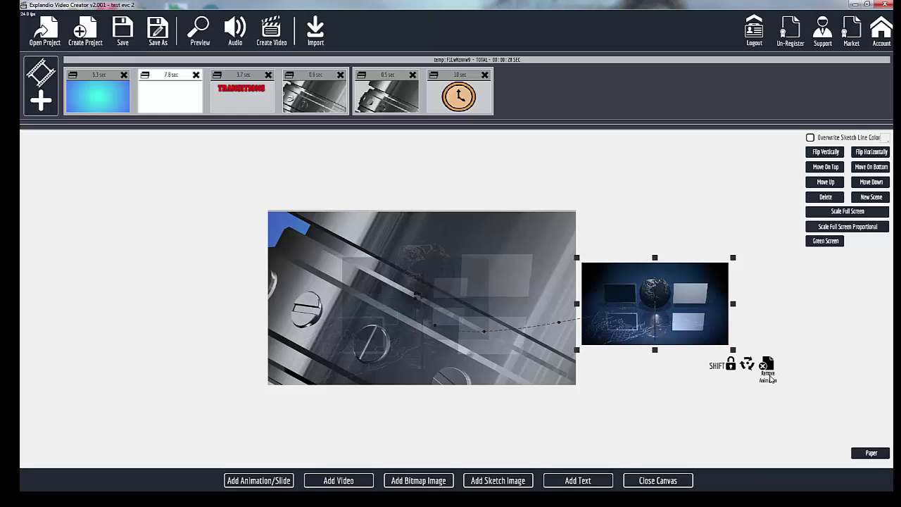
left_click(366, 280)
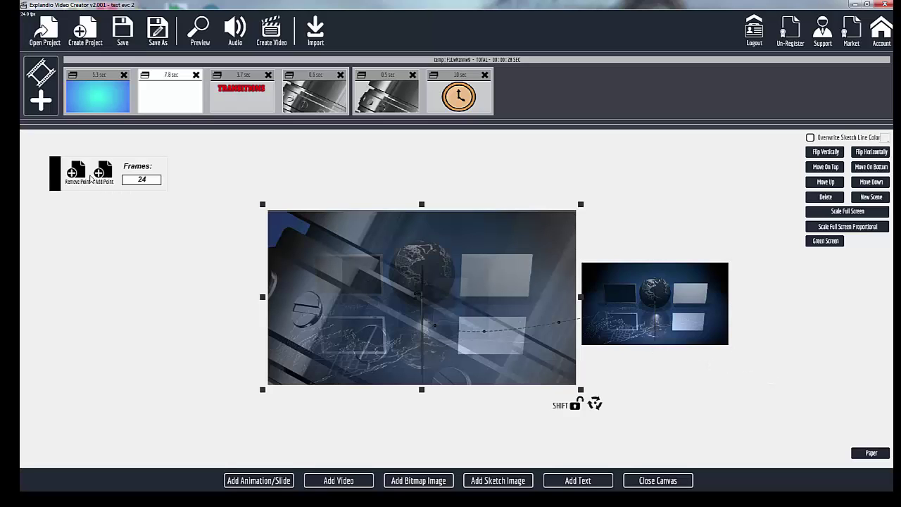
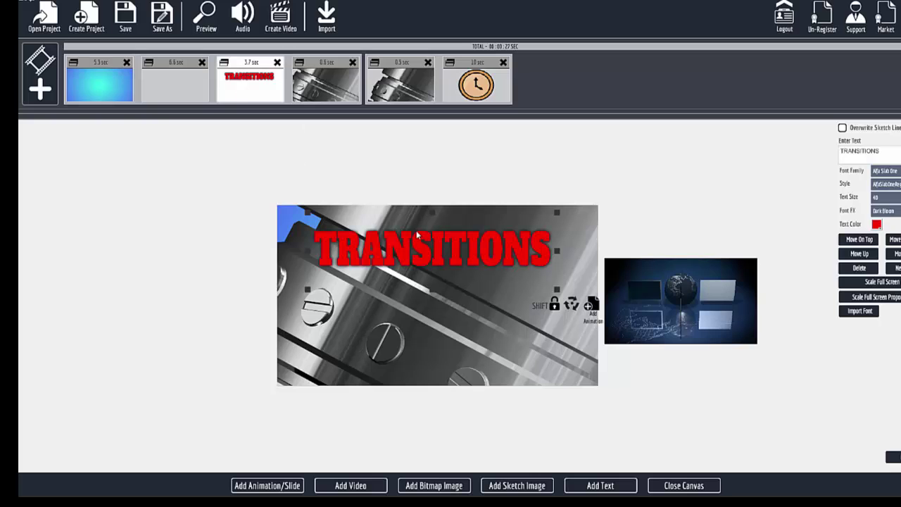
- Animate the TRANSITIONS text to move down to the lower part of the scene over 12 frames and play it back
left_click(694, 486)
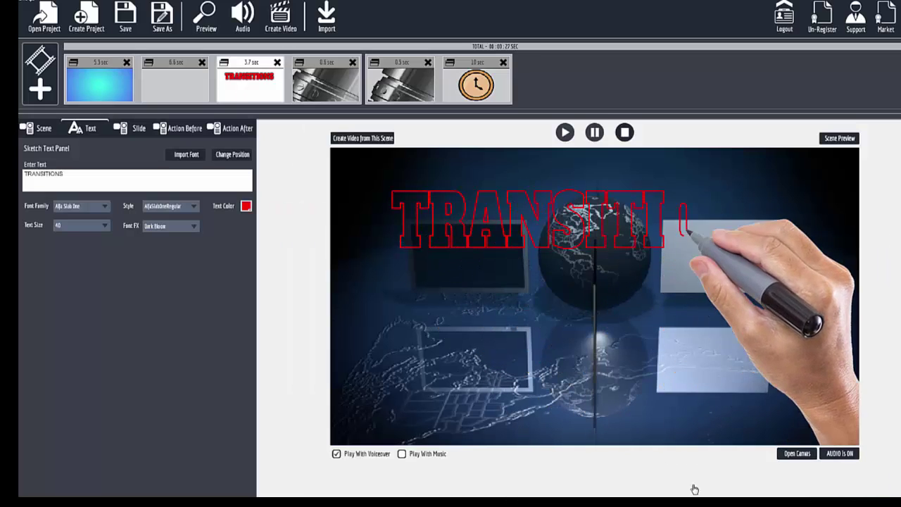
left_click(797, 455)
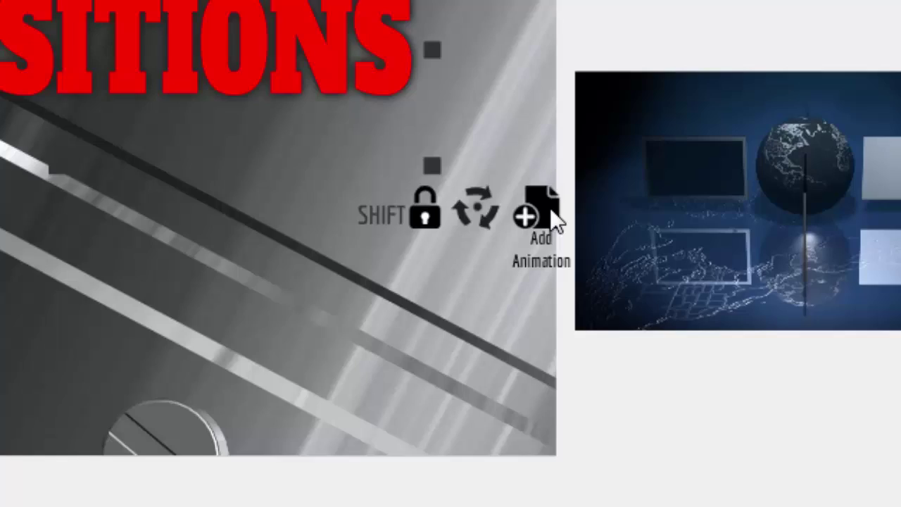
left_click(505, 192)
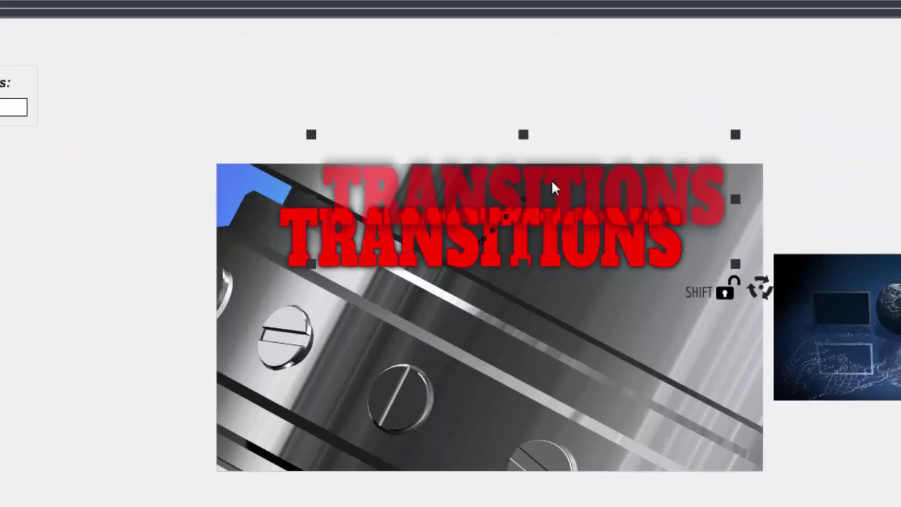
left_click_drag(554, 196, 525, 398)
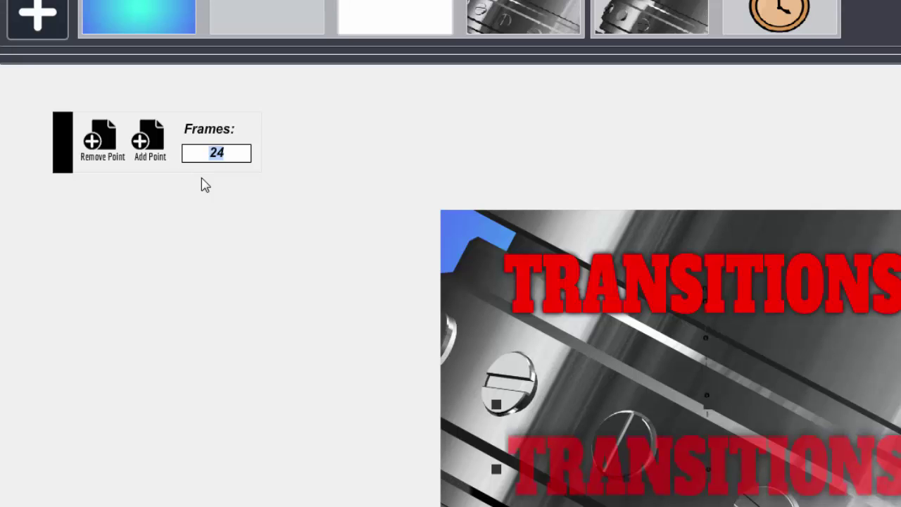
type("12")
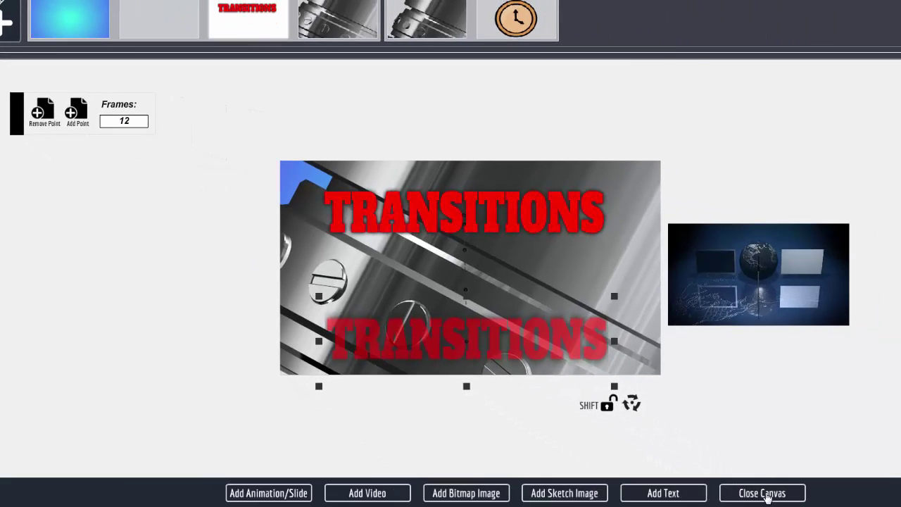
left_click(771, 493)
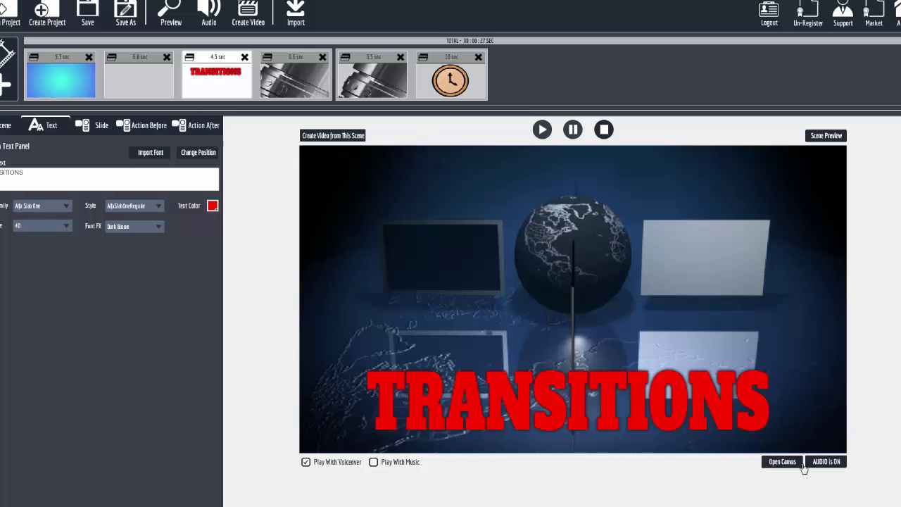
- Compare the scene settings and background video of the first scene's last slide with the second scene's first slide
left_click(294, 63)
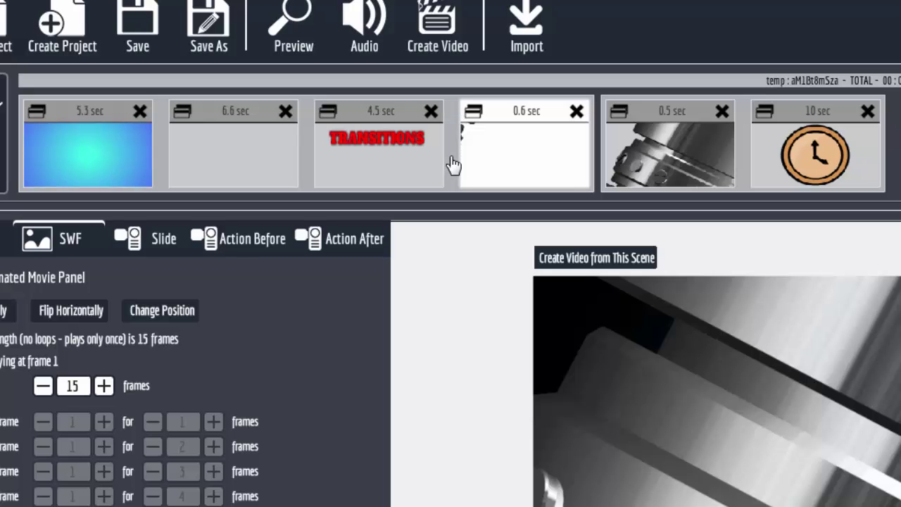
left_click(1, 239)
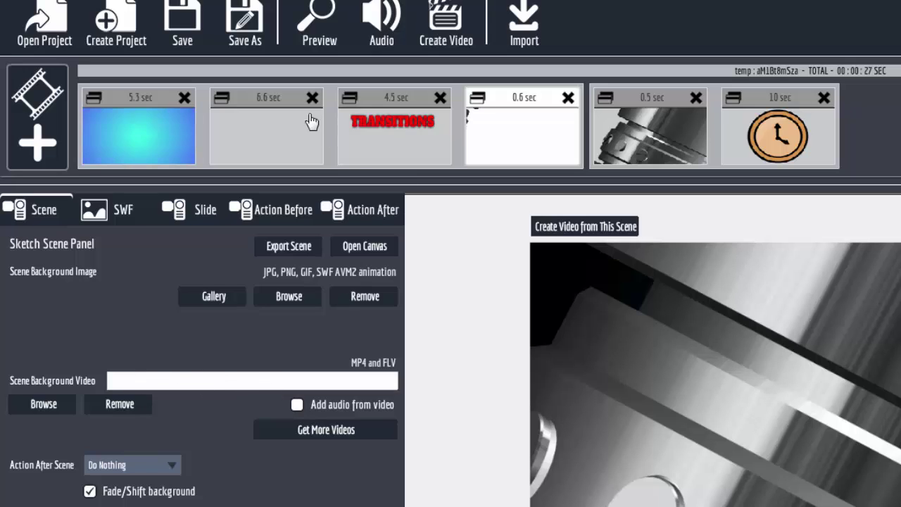
left_click(650, 100)
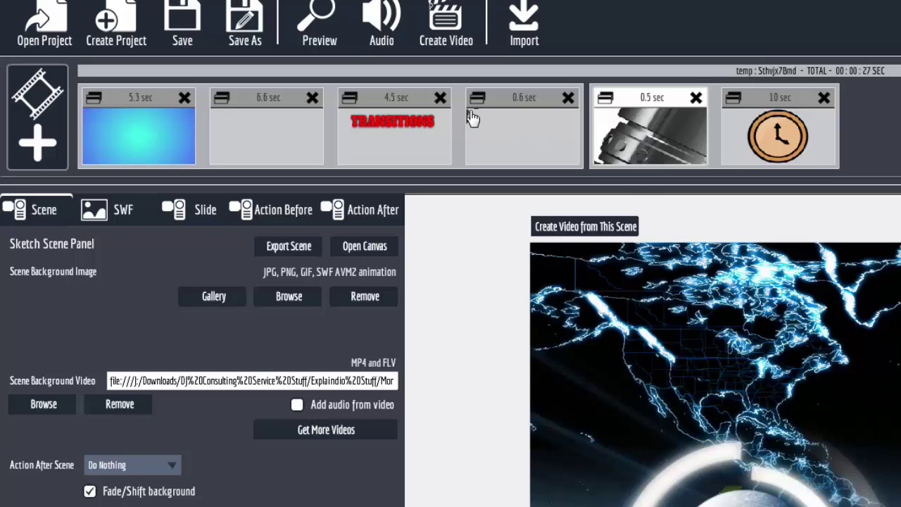
left_click(504, 115)
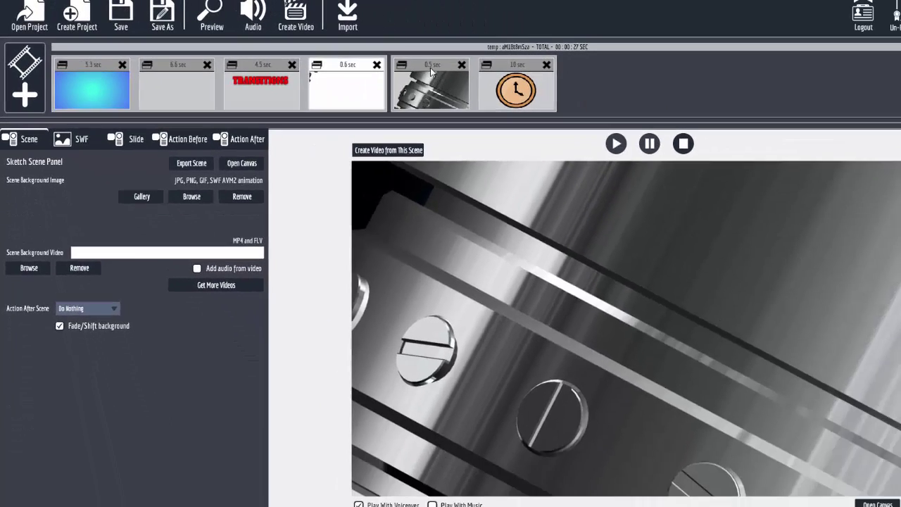
left_click(649, 103)
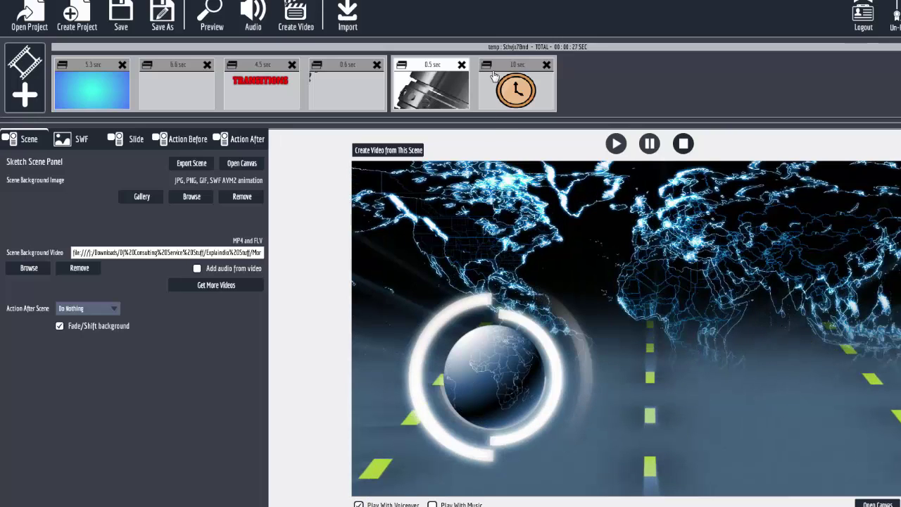
- Preview the whole project and examine the second scene's first slide on the canvas
left_click(220, 16)
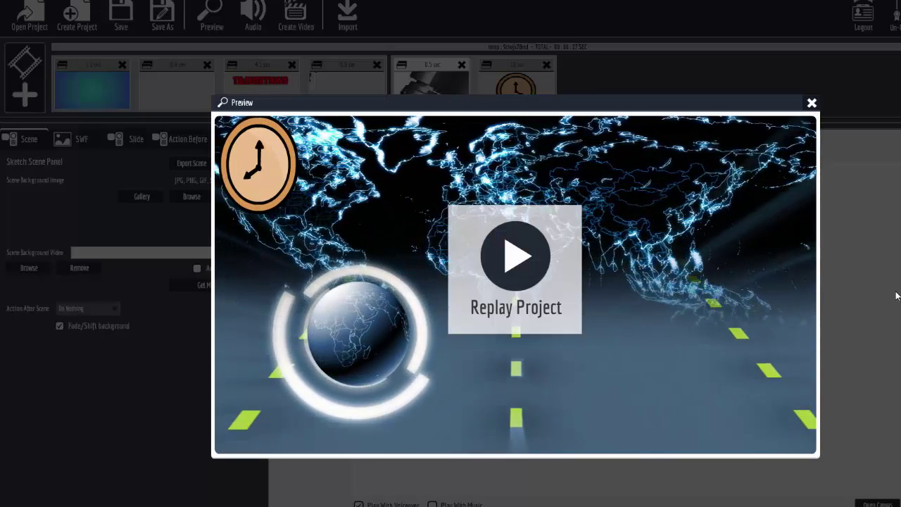
left_click(812, 104)
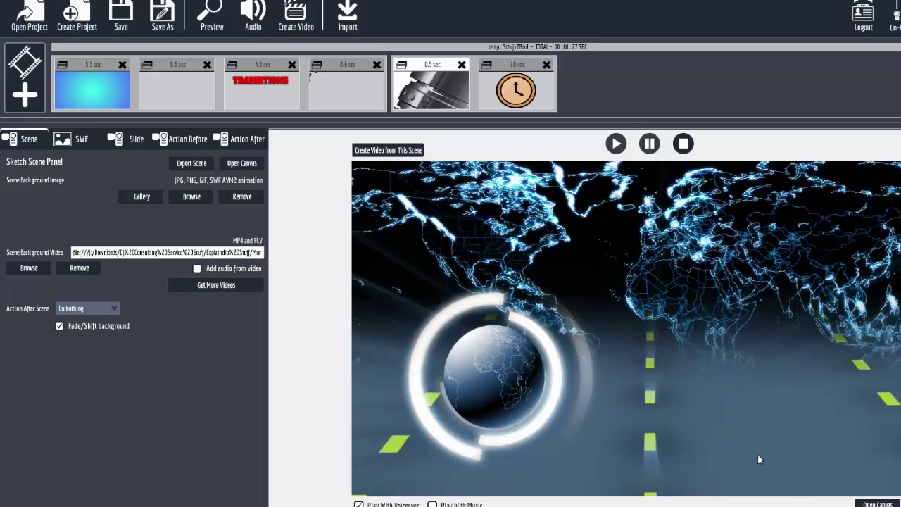
left_click(867, 504)
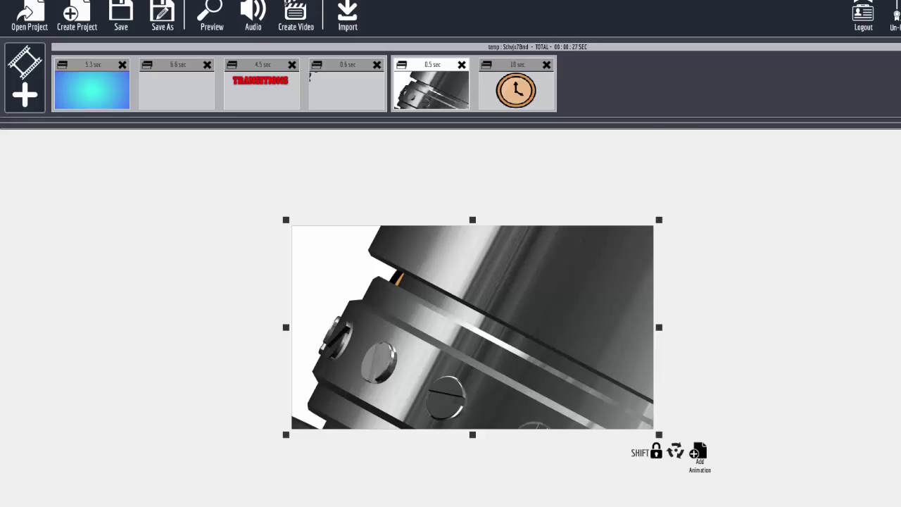
left_click(866, 504)
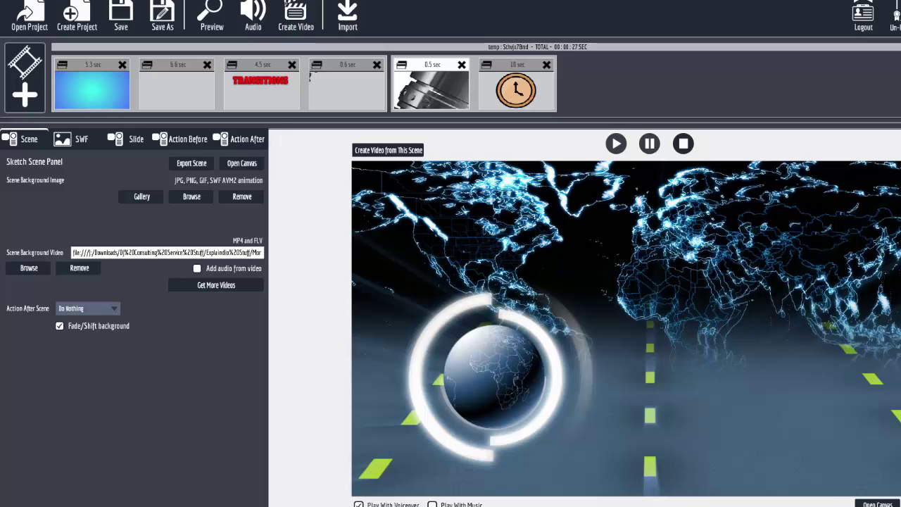
left_click(878, 504)
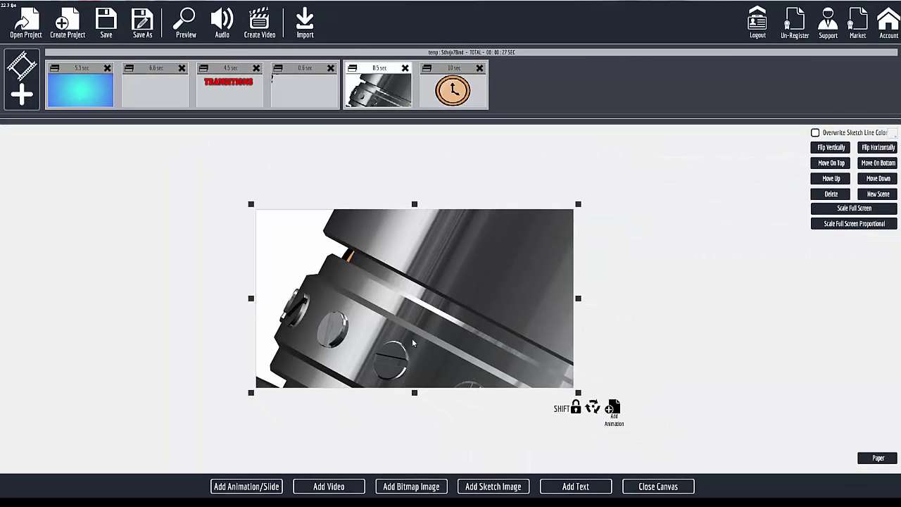
- Start adding a Flash animation and look through the SWF files in the Trans 1 Segments folder
left_click(258, 486)
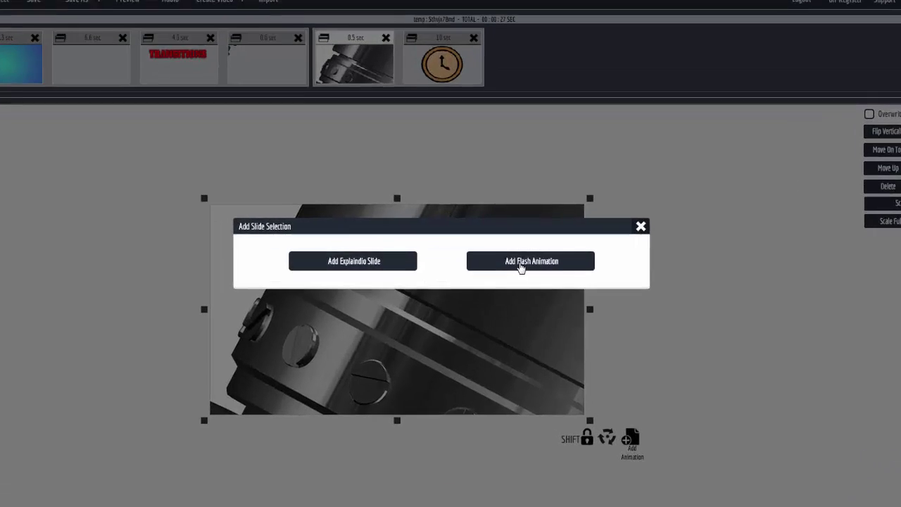
left_click(522, 262)
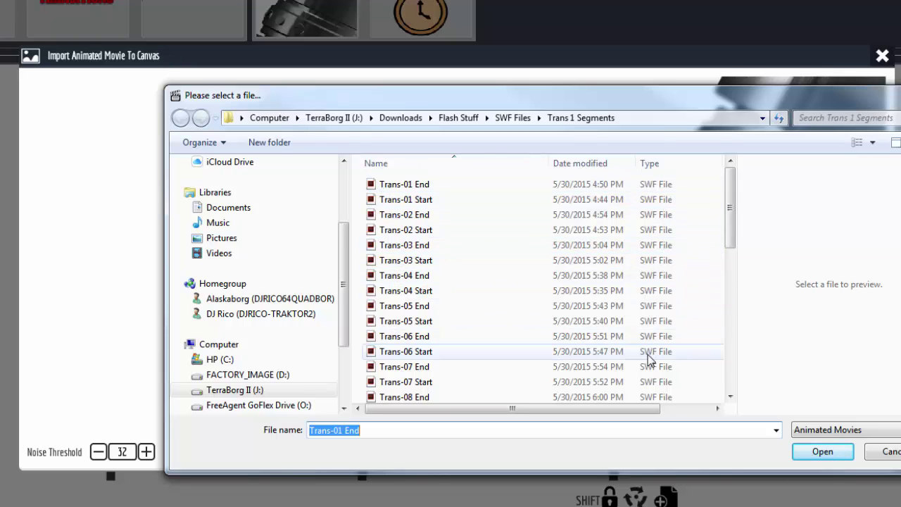
left_click(889, 451)
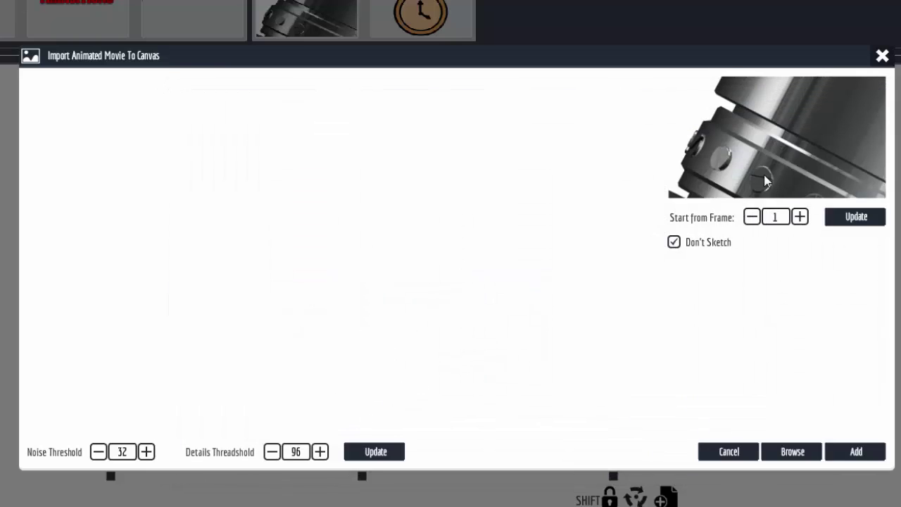
- Try start frames up to 6 for the imported Flash animation, return to frame 1, and cancel the import
left_click(800, 217)
left_click(800, 217)
left_click(800, 217)
left_click(800, 217)
left_click(800, 217)
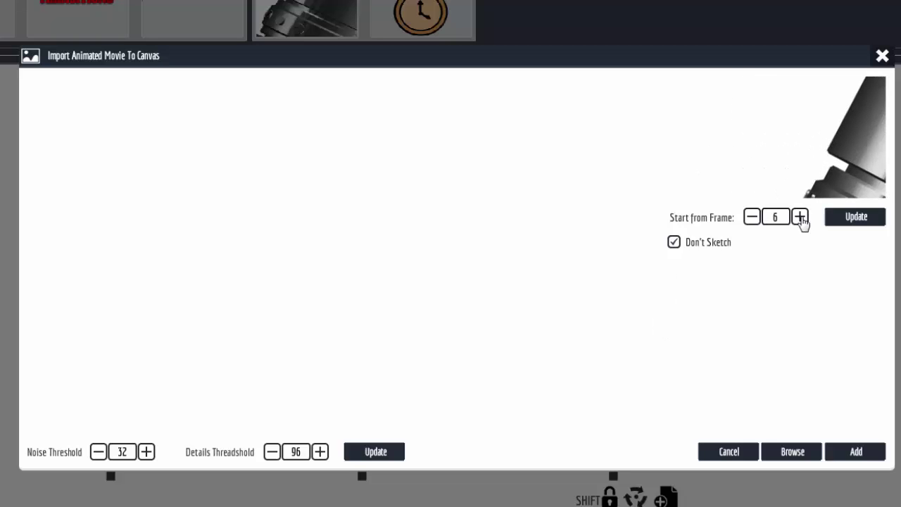
left_click(753, 218)
left_click(752, 218)
left_click(752, 218)
left_click(753, 218)
left_click(753, 217)
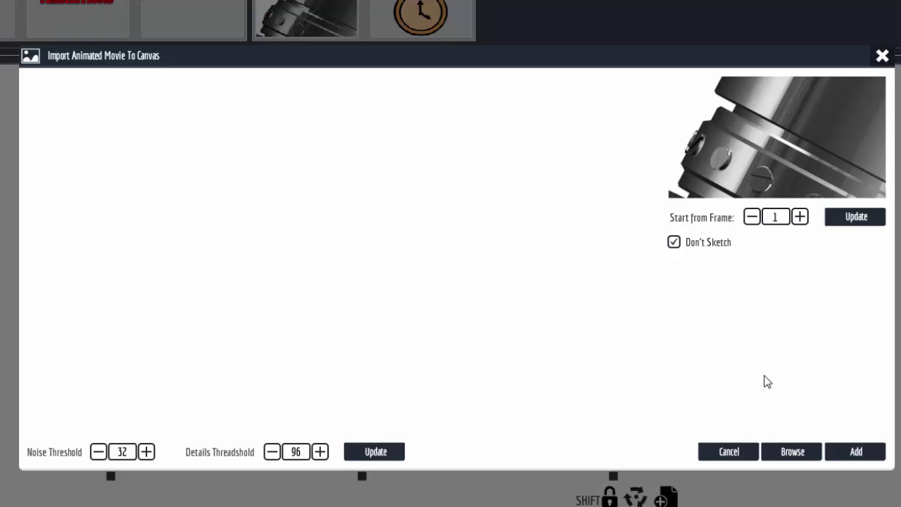
left_click(729, 452)
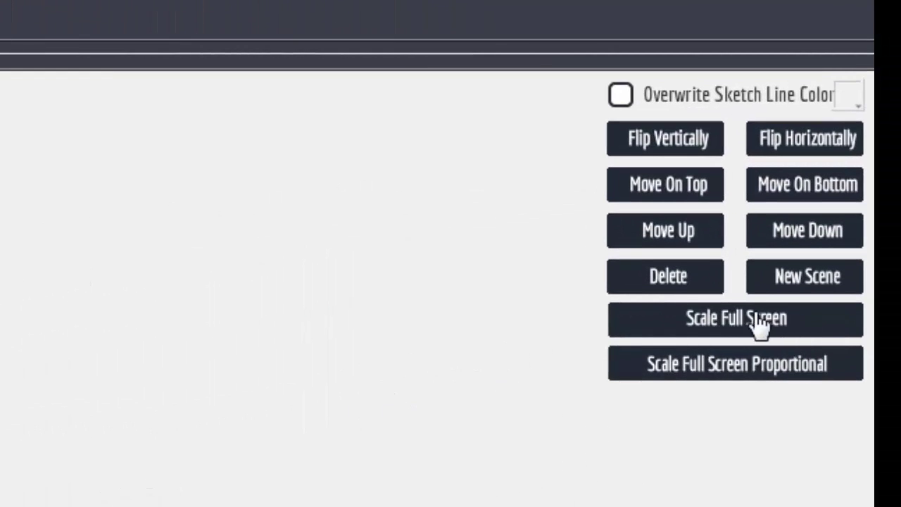
- Scale the metal cylinder animation proportionally to full screen and leave the canvas
left_click(733, 365)
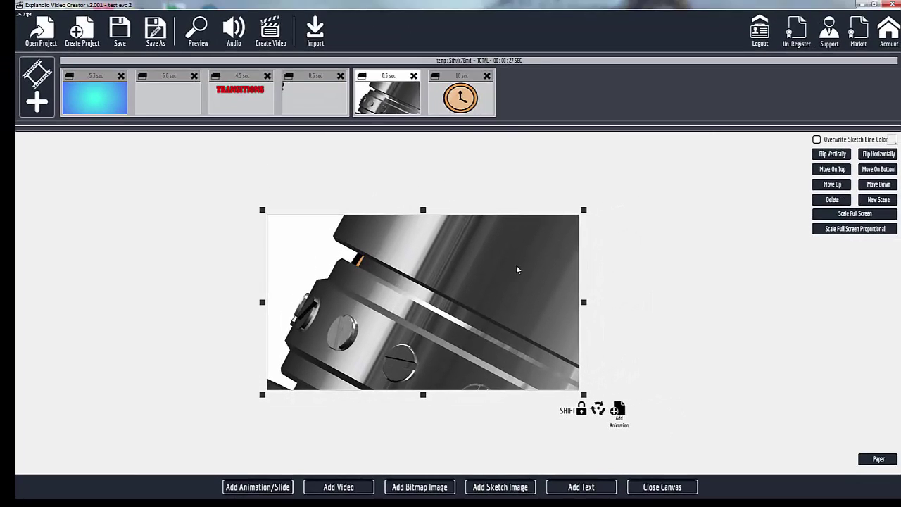
left_click(642, 490)
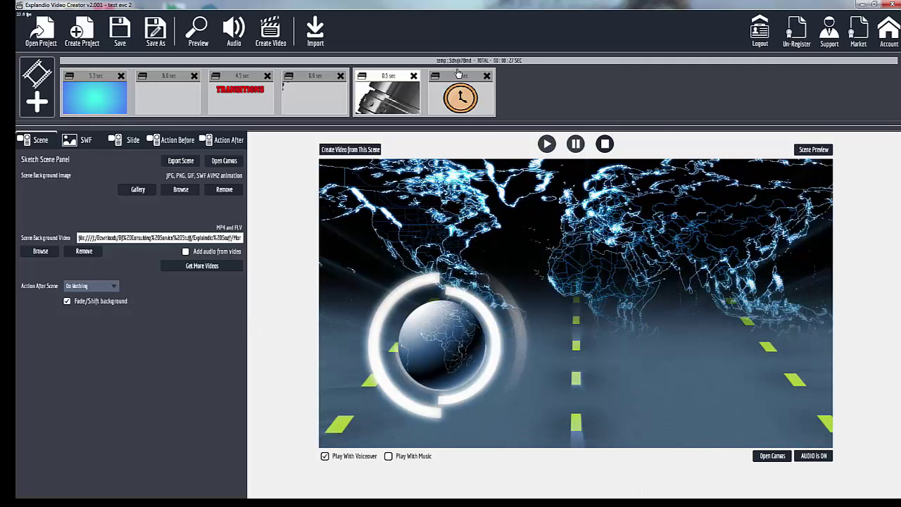
- Flip the clock slide's animation end point horizontally on the canvas
left_click(461, 91)
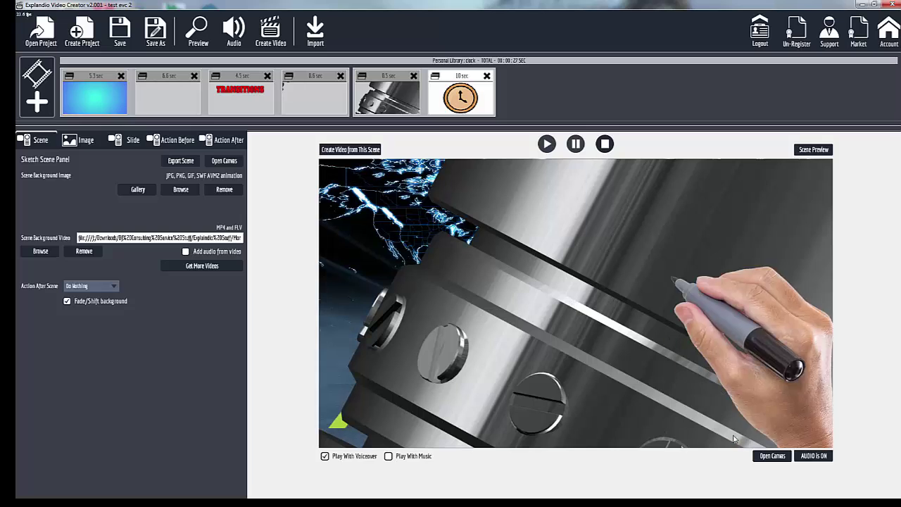
left_click(773, 455)
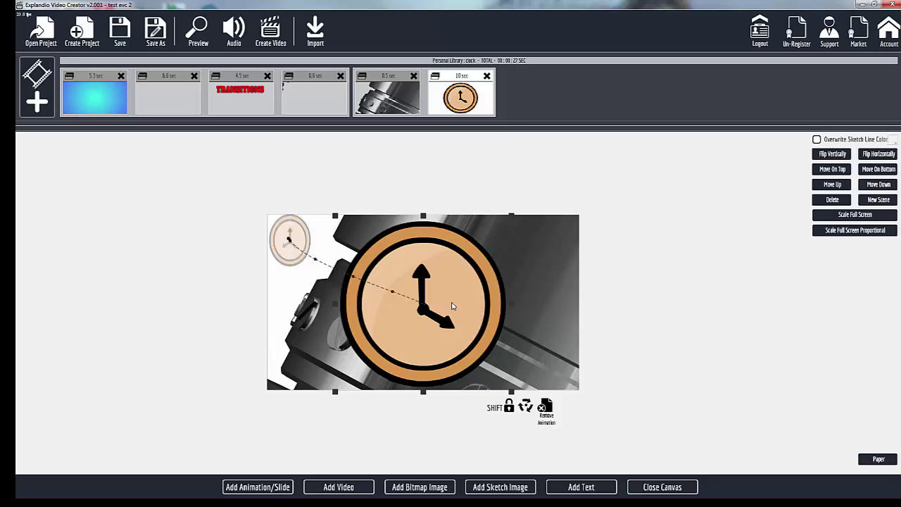
left_click(299, 242)
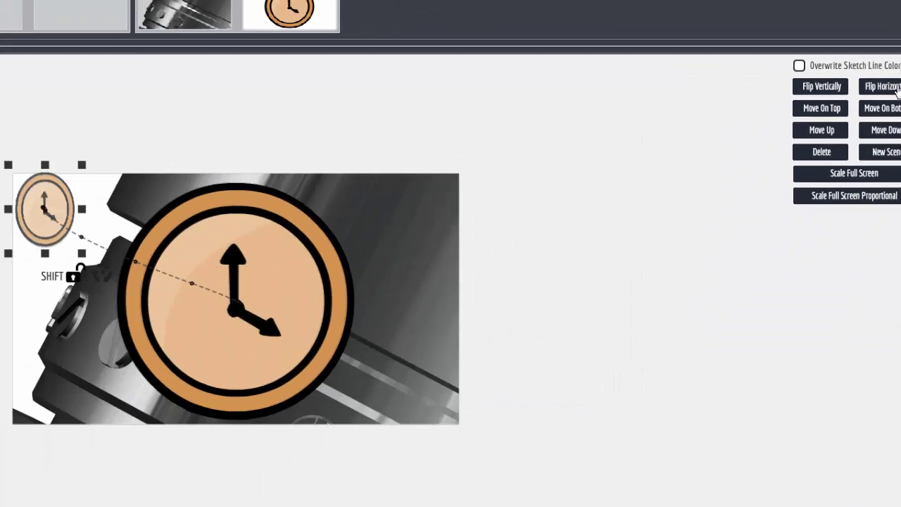
left_click(889, 86)
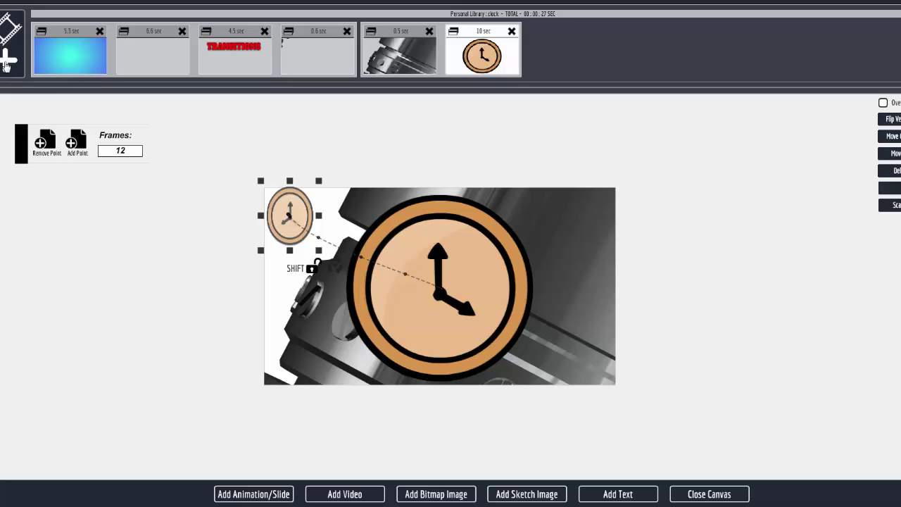
- Add the video _300 from the Monthy HD Video Backgrounds folder and place it just outside the scene's right edge
left_click(351, 496)
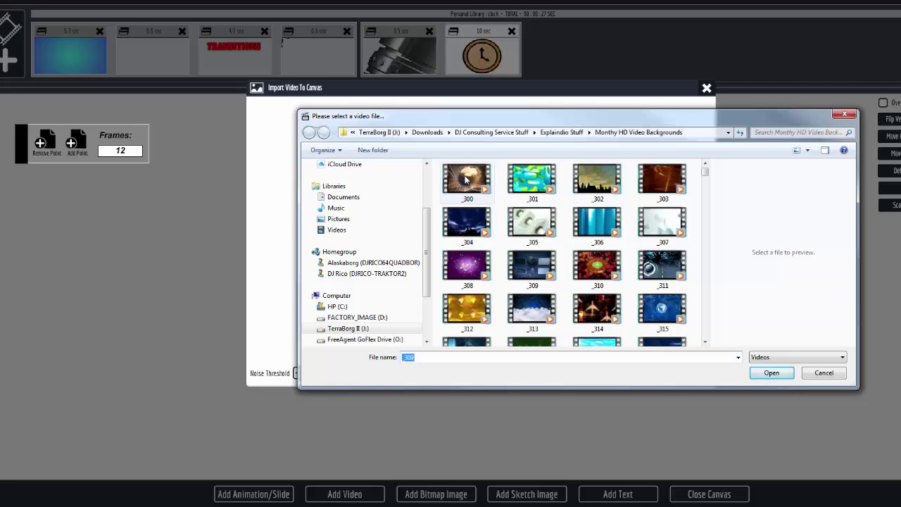
left_click(465, 180)
left_click(773, 374)
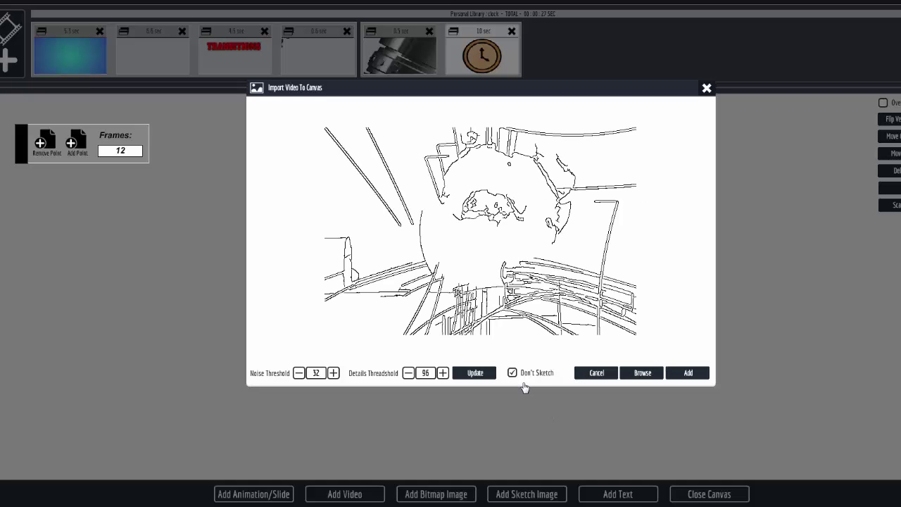
left_click(689, 374)
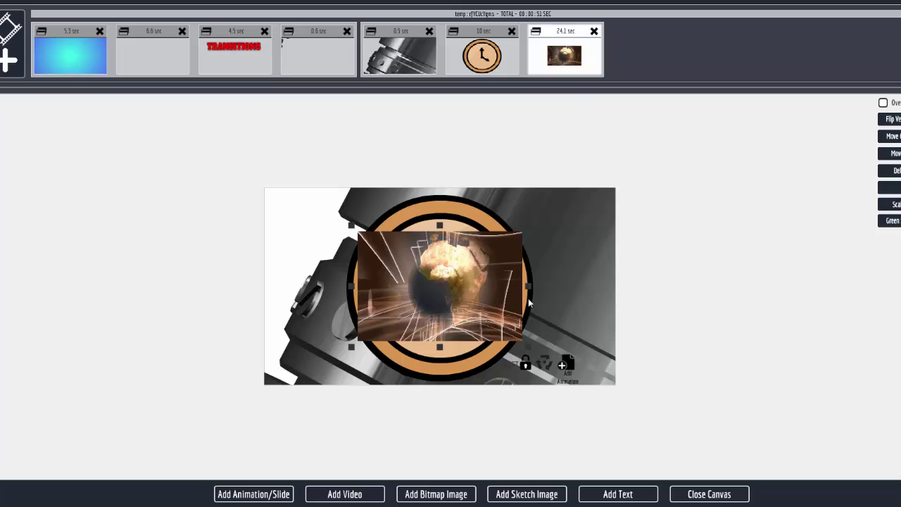
mouse_move(474, 293)
left_mouse_down()
mouse_move(485, 294)
mouse_move(477, 292)
left_mouse_up()
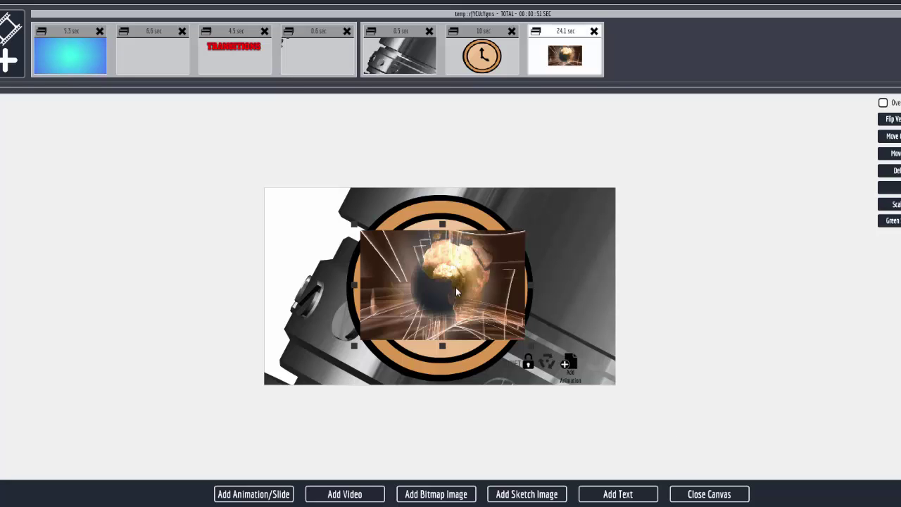
left_click_drag(455, 288, 717, 287)
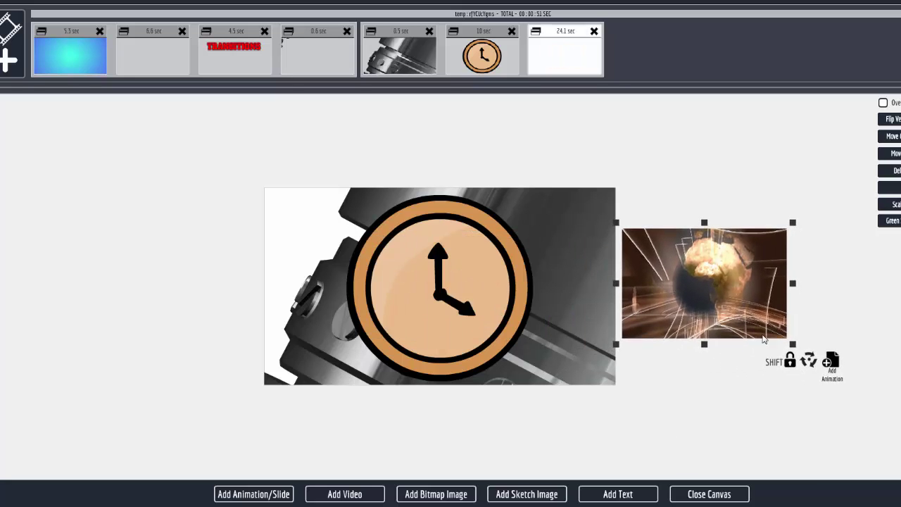
- Animate the video to move to the scene's centre over 12 frames, enlarging its end point to nearly fill the scene
left_click(831, 361)
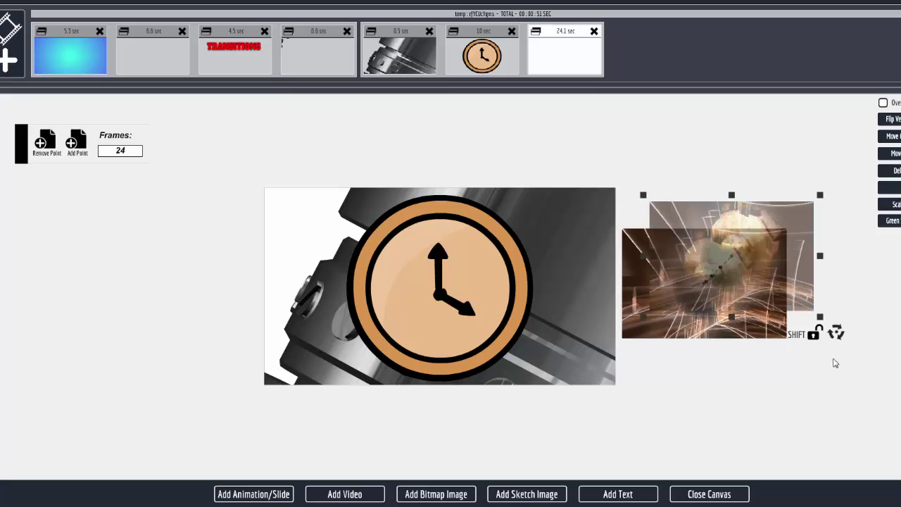
left_click_drag(773, 270, 488, 283)
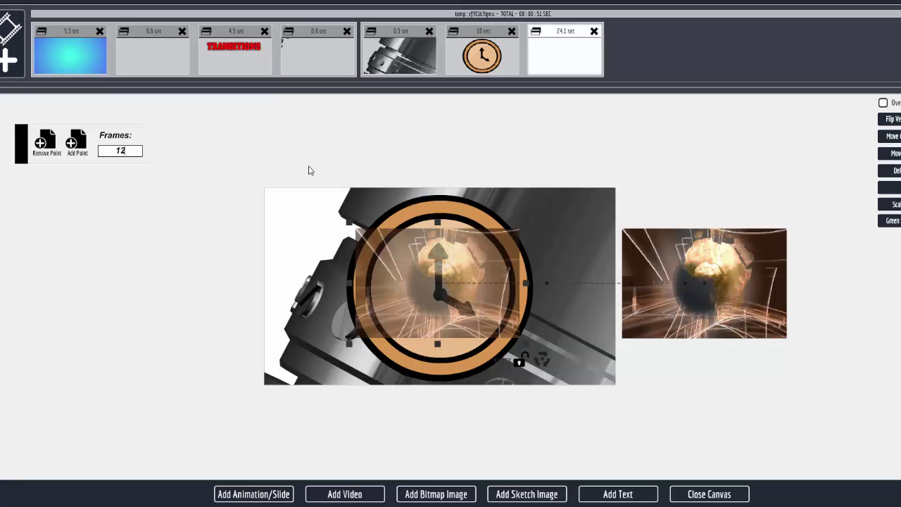
left_click_drag(526, 348, 587, 382)
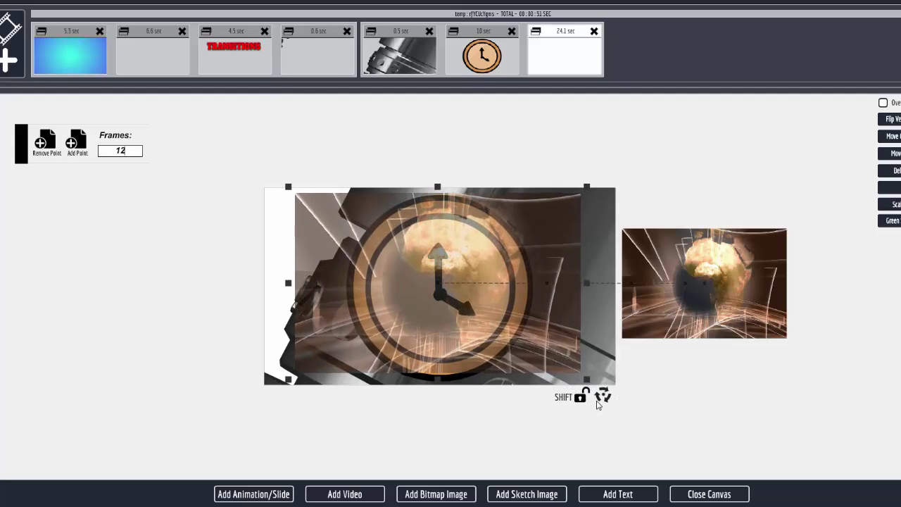
- Add another animation point over the scene, and scale the video itself to full screen and flip it horizontally
left_click(77, 145)
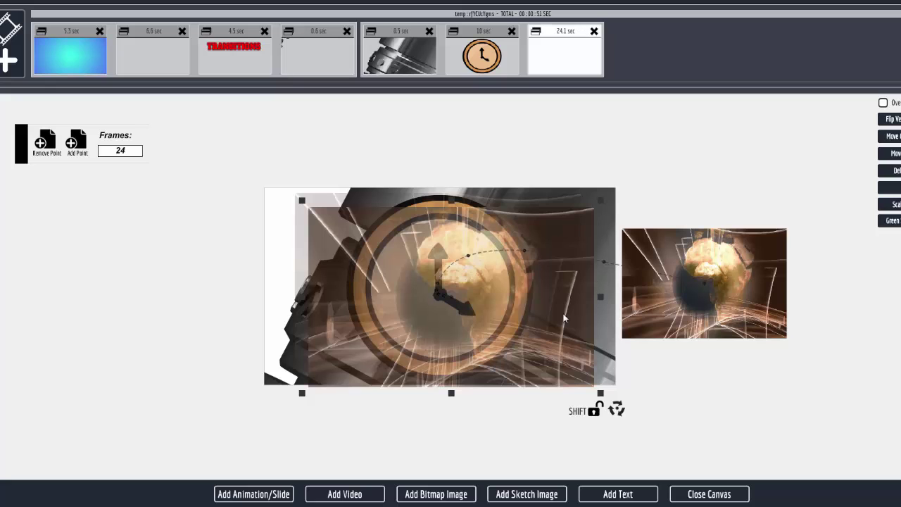
mouse_move(534, 340)
left_mouse_down()
mouse_move(502, 326)
mouse_move(526, 325)
left_mouse_up()
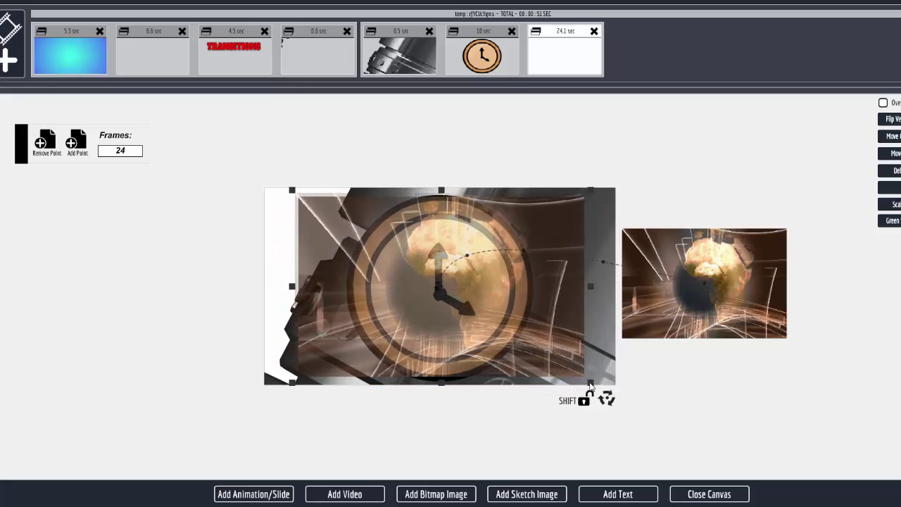
left_click_drag(592, 387, 603, 385)
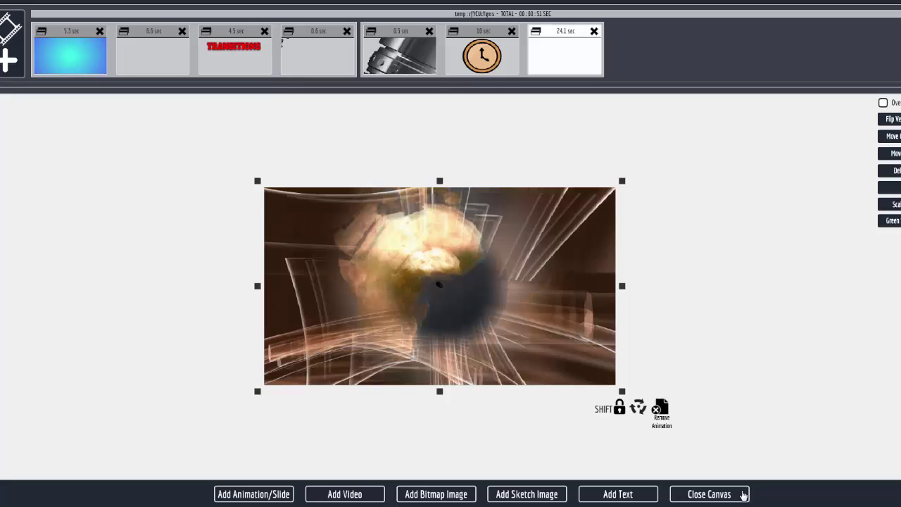
- Leave the canvas and play the scene preview to check the video's animation
left_click(710, 493)
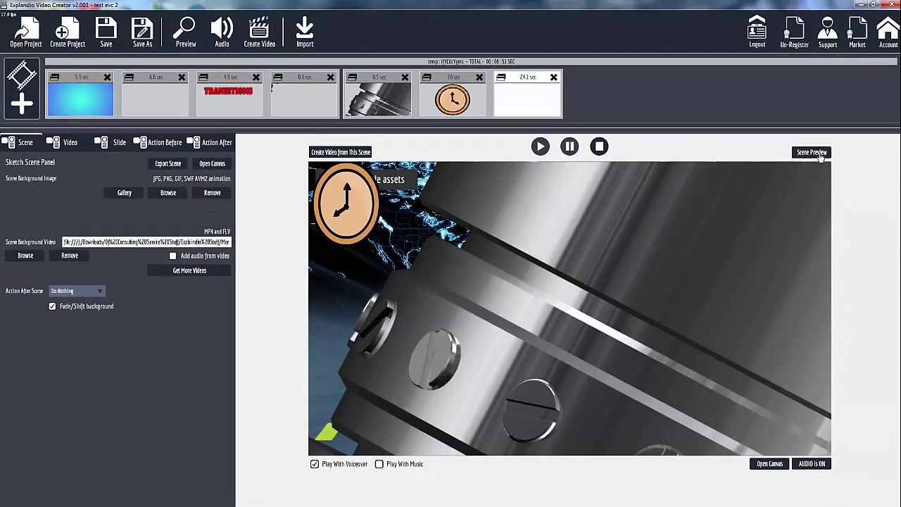
left_click(813, 153)
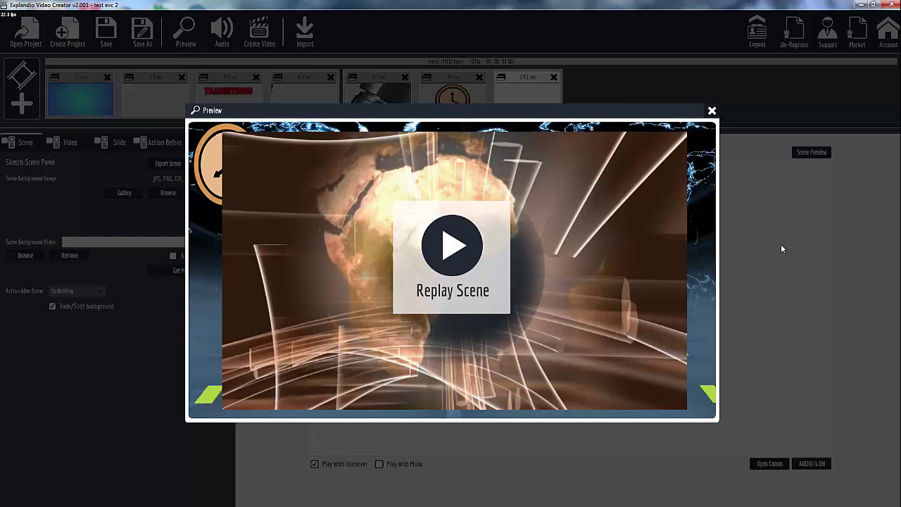
left_click(712, 112)
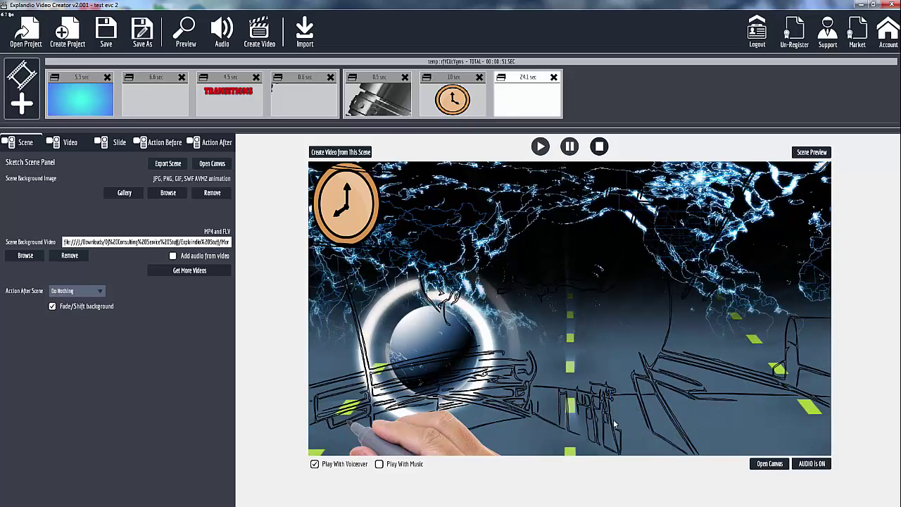
- Move the video's last animation point beyond the scene's left edge and check its path on the reopened canvas
left_click(768, 466)
left_click(457, 322)
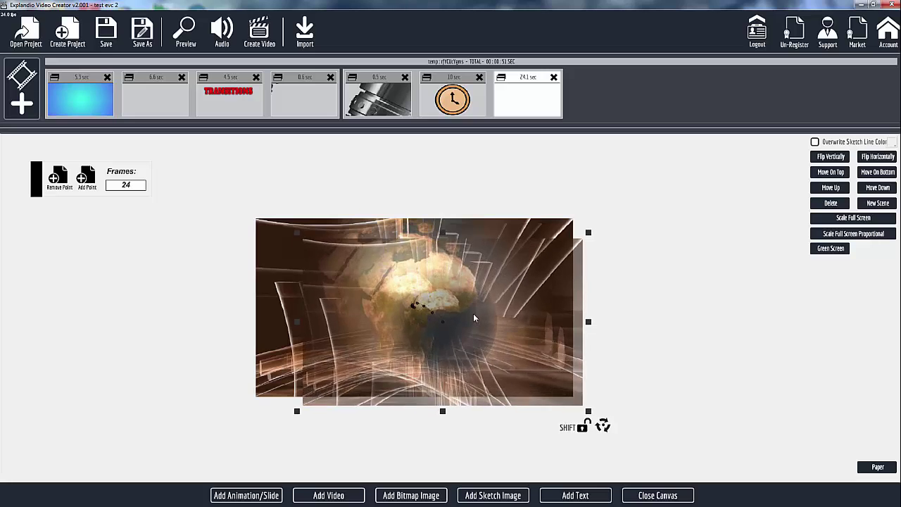
left_click_drag(473, 317, 141, 363)
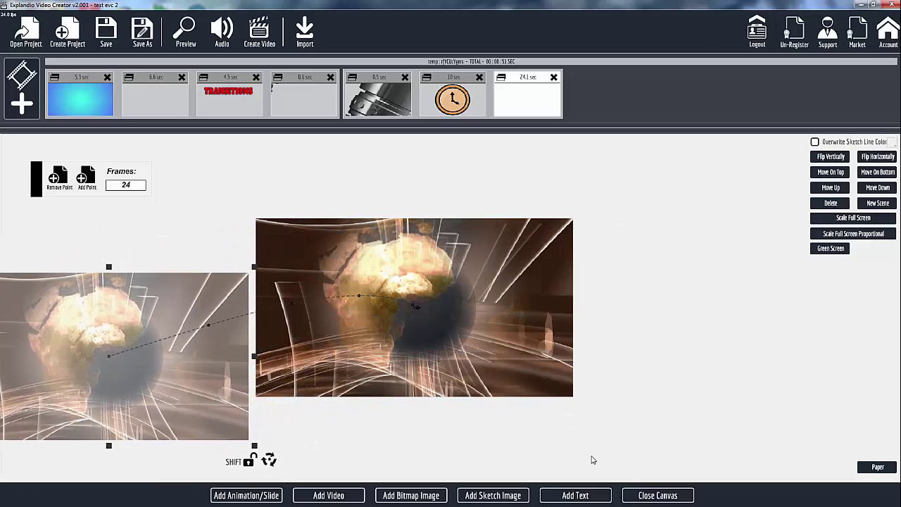
left_click(657, 495)
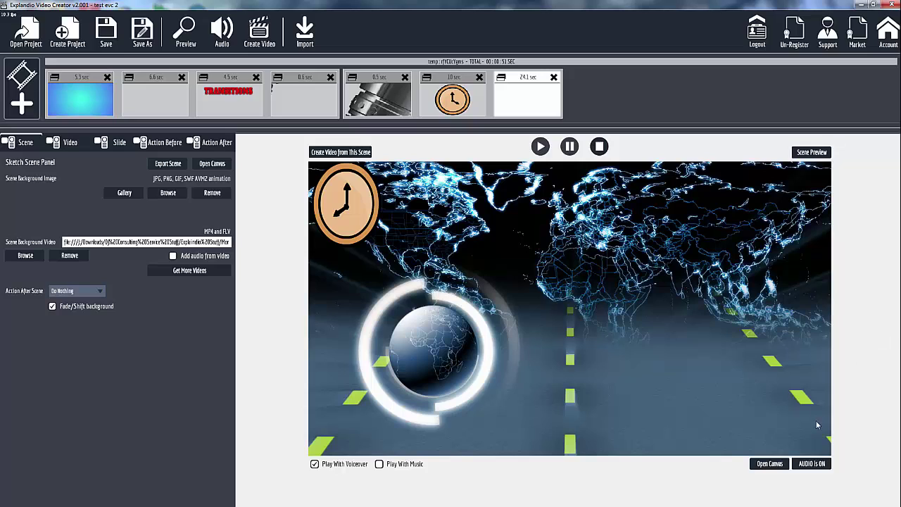
left_click(769, 464)
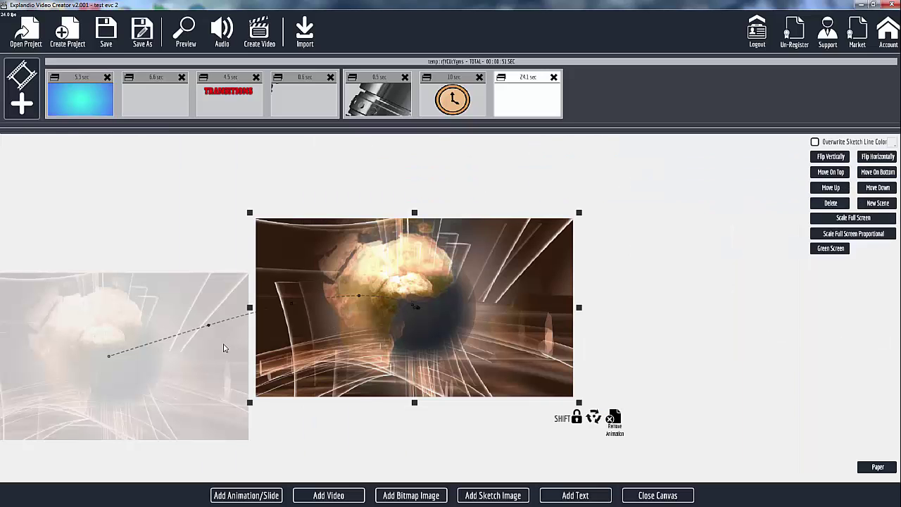
- Remove the video's existing animation points so that only the video itself stays in the scene
left_click(375, 357)
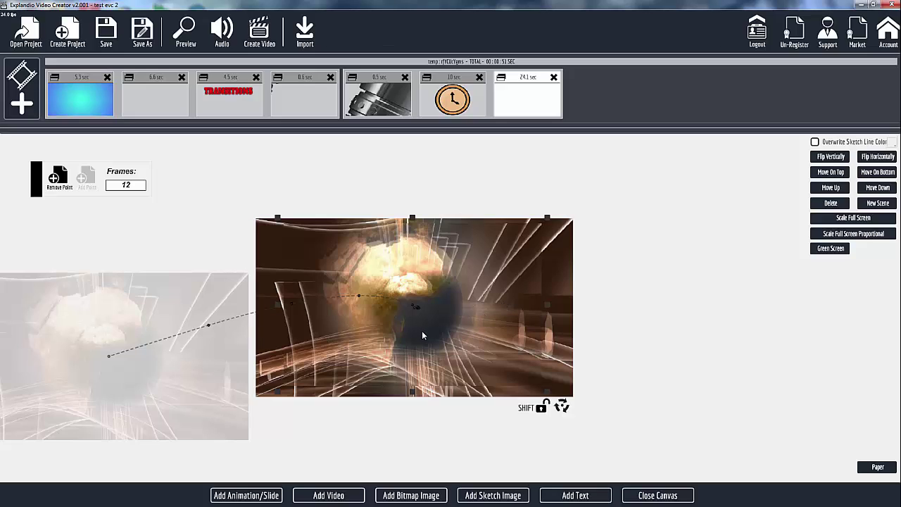
left_click(54, 176)
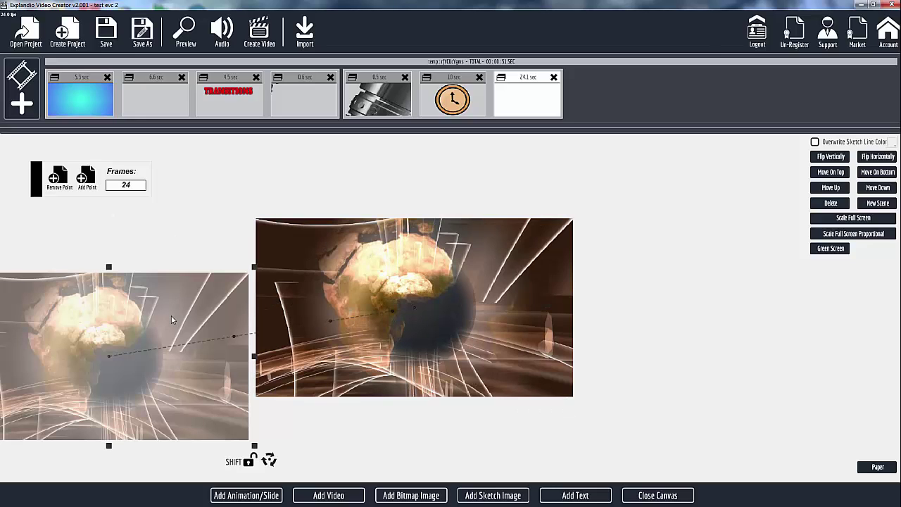
left_click(61, 179)
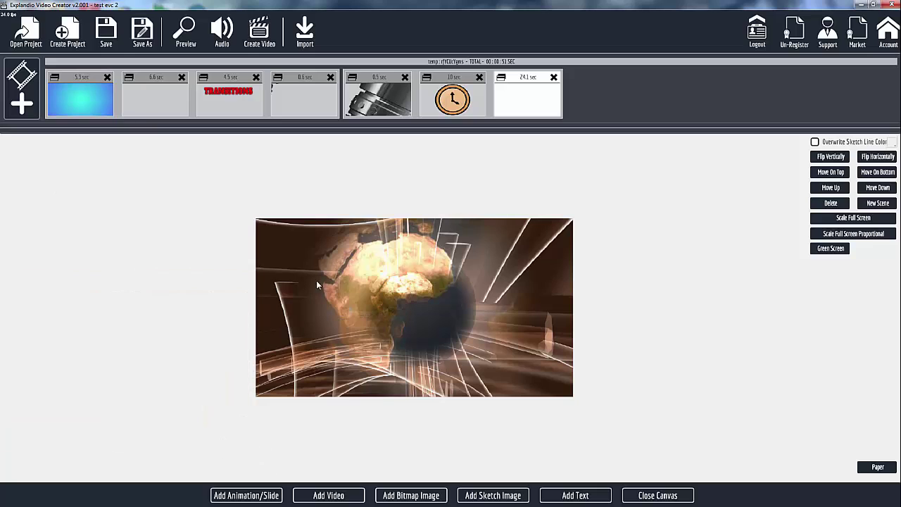
- Move the video out past the scene's right edge and shrink it to about half its size
left_click_drag(473, 324, 547, 323)
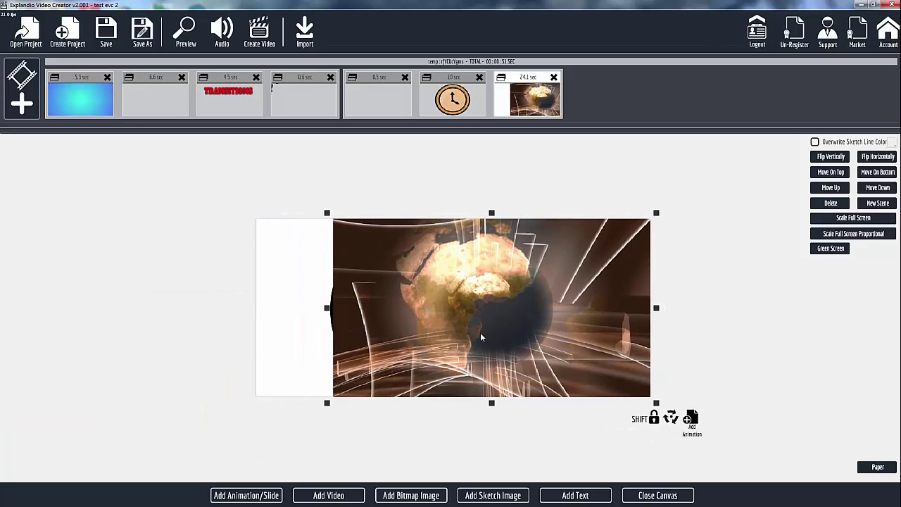
left_click_drag(481, 333, 700, 331)
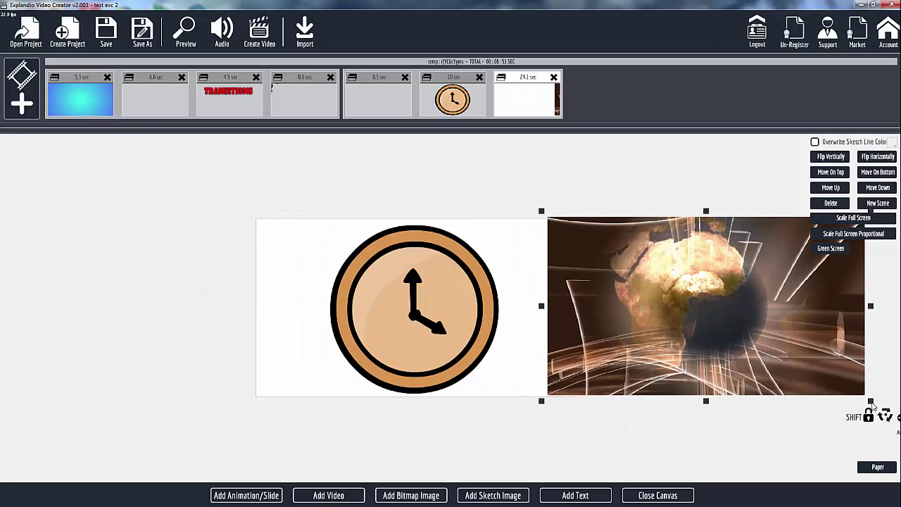
left_click_drag(871, 402, 797, 371)
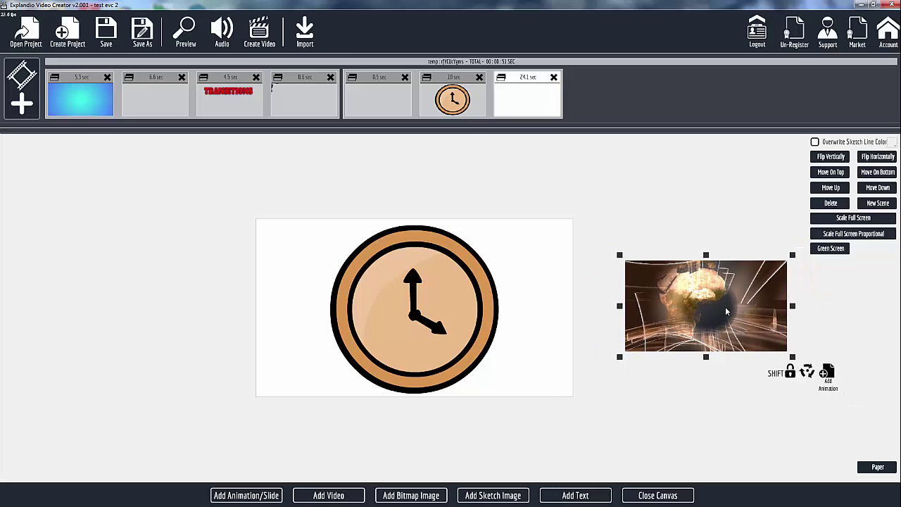
left_click_drag(728, 312, 714, 319)
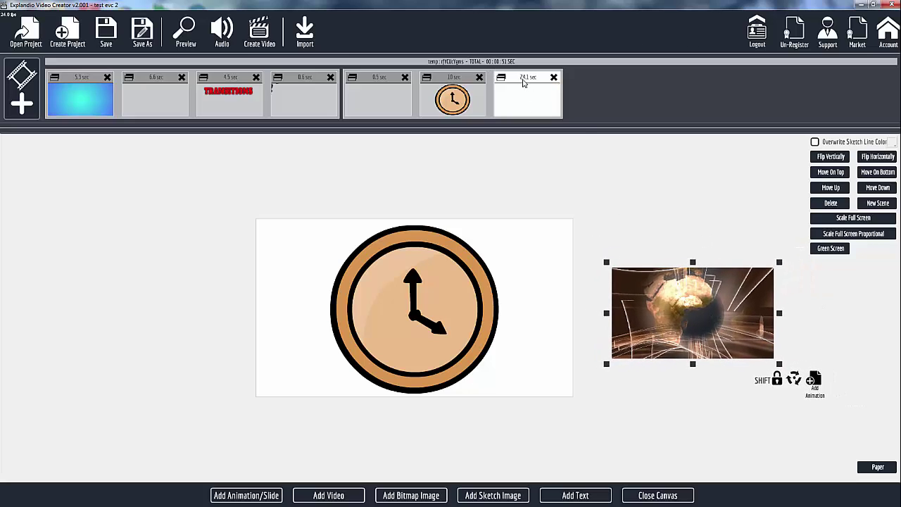
left_click_drag(676, 333, 647, 326)
- Add an animation that moves the video from beside the scene to its centre over 12 frames
left_click(786, 373)
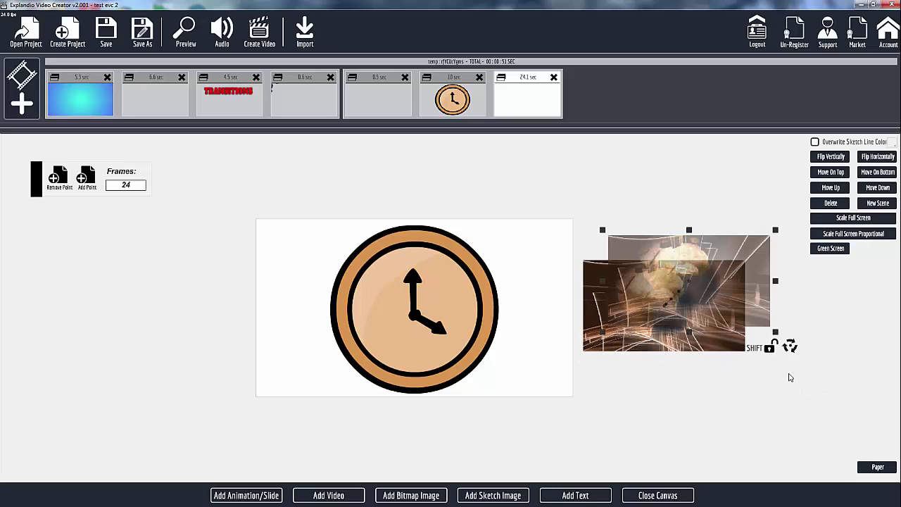
left_click_drag(749, 282, 478, 313)
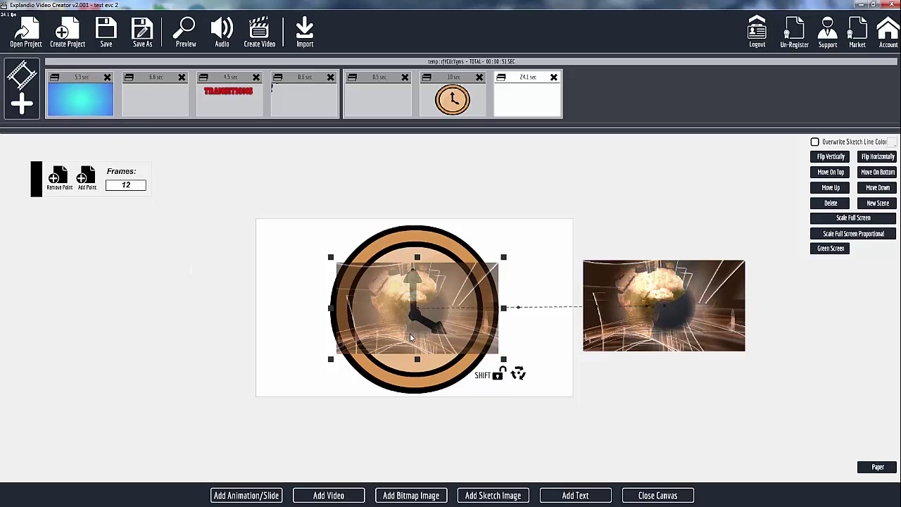
left_click_drag(410, 340, 413, 337)
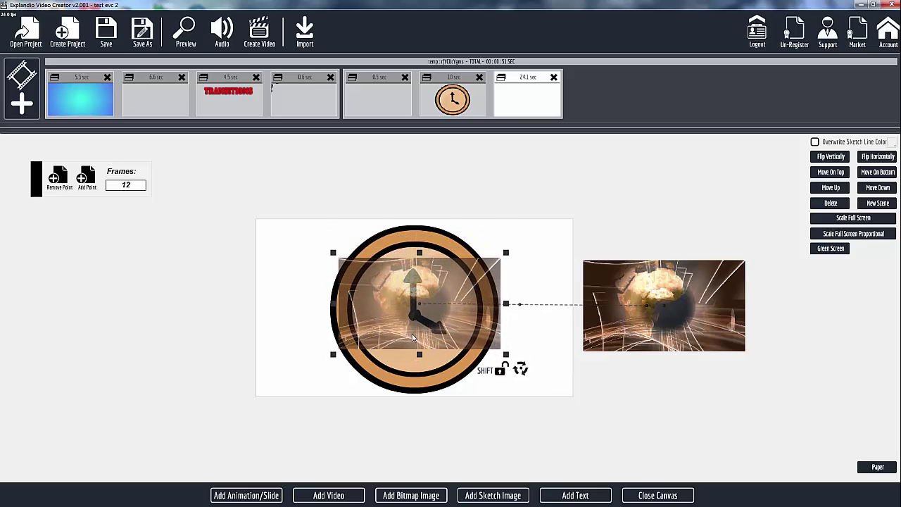
- Add a centred animation point enlarged to nearly fill the scene, and another matching point on top of it lasting 48 frames
left_click(86, 180)
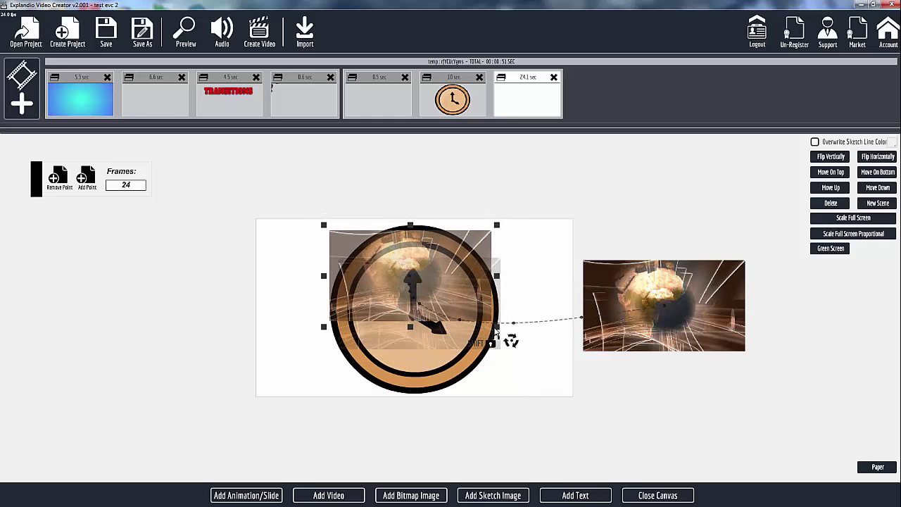
left_click_drag(497, 330, 528, 369)
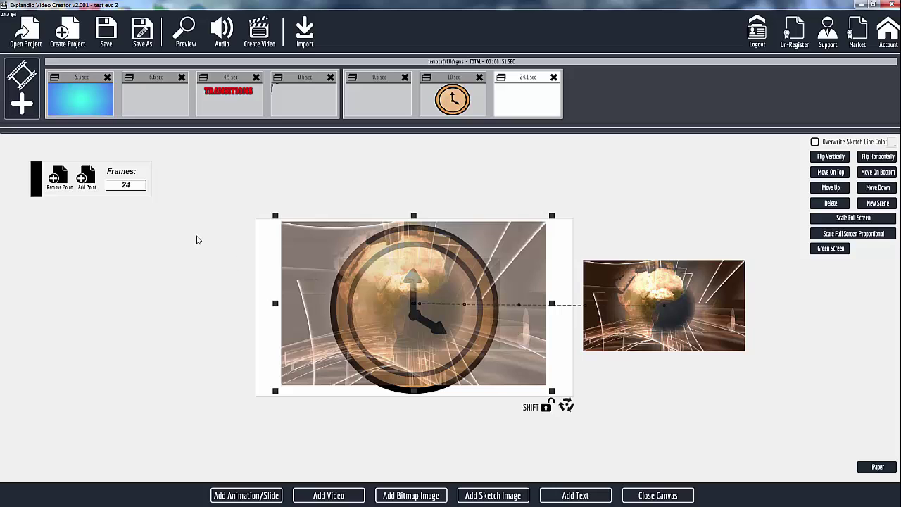
left_click(88, 179)
left_click_drag(322, 297, 310, 285)
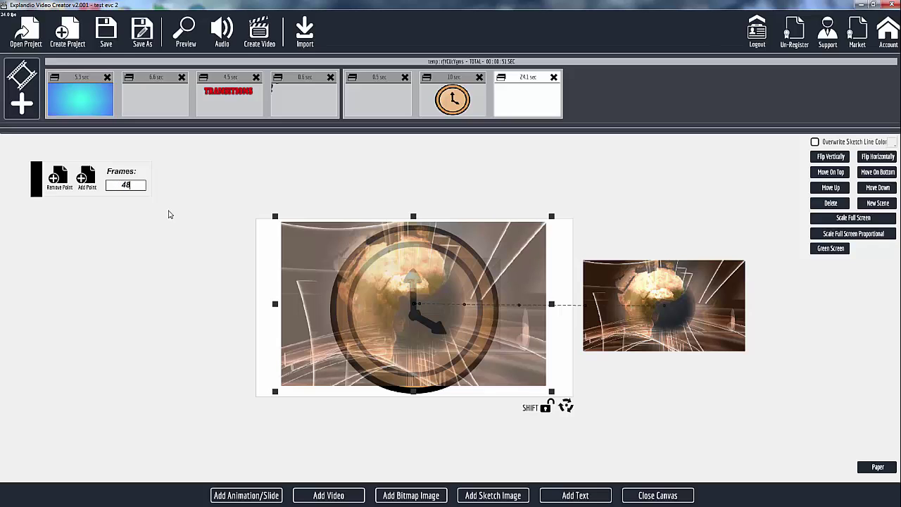
- Add a final animation point below the scene's bottom edge so the video exits downward, and leave the canvas
left_click(84, 180)
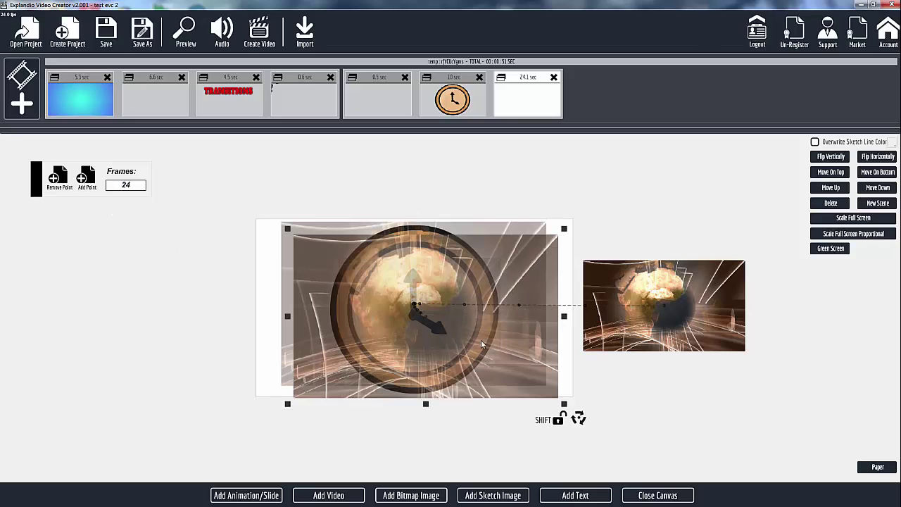
left_click_drag(482, 344, 420, 444)
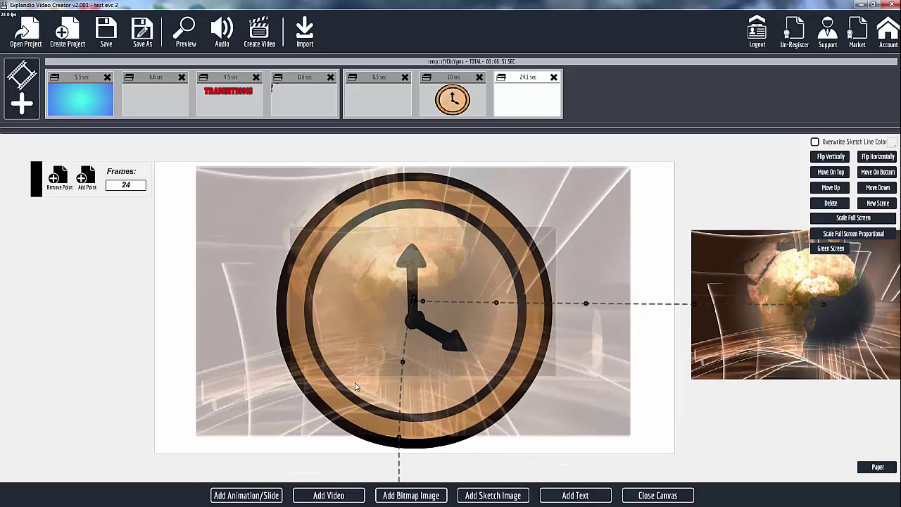
left_click(656, 496)
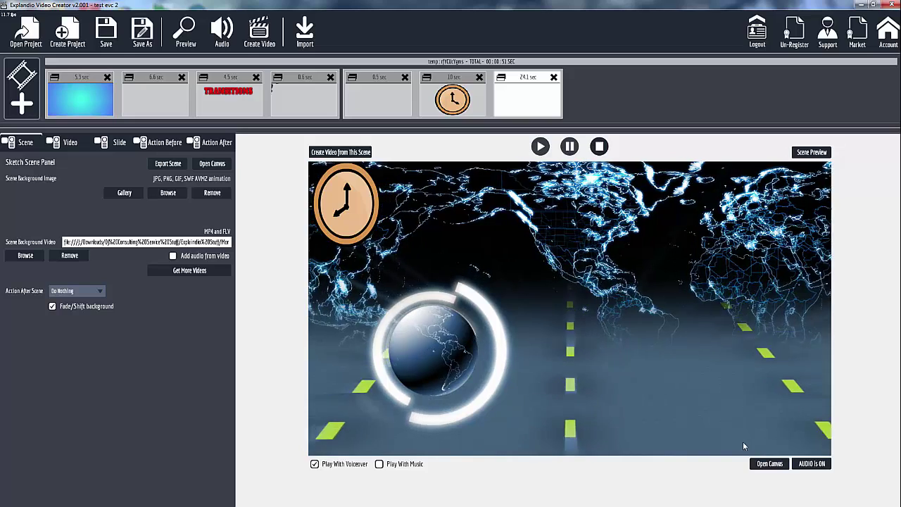
- Check the enlarged point's frame count on the canvas, play the scene preview, and review the video's motion path again
left_click(770, 464)
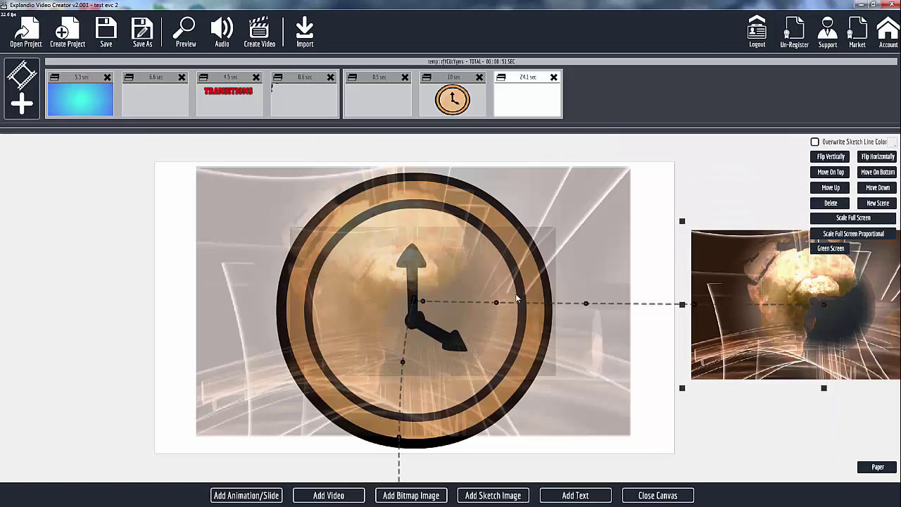
left_click(491, 296)
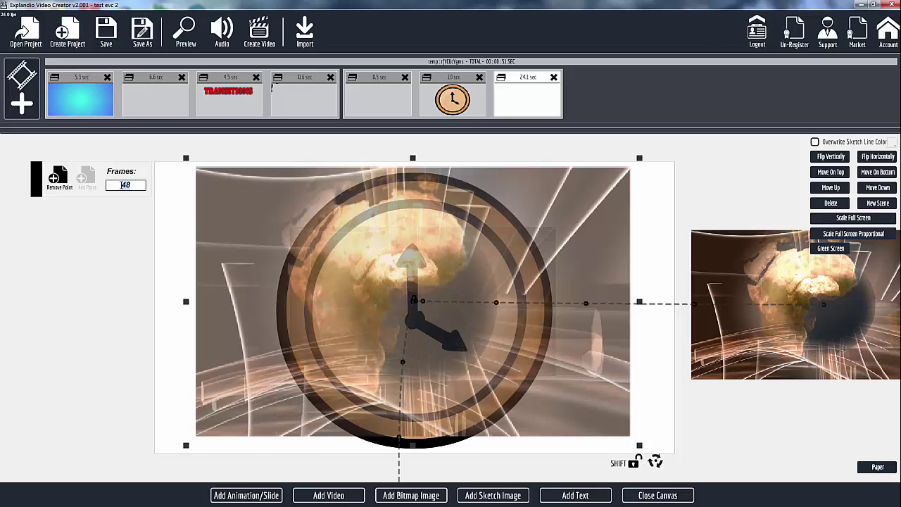
left_click(674, 496)
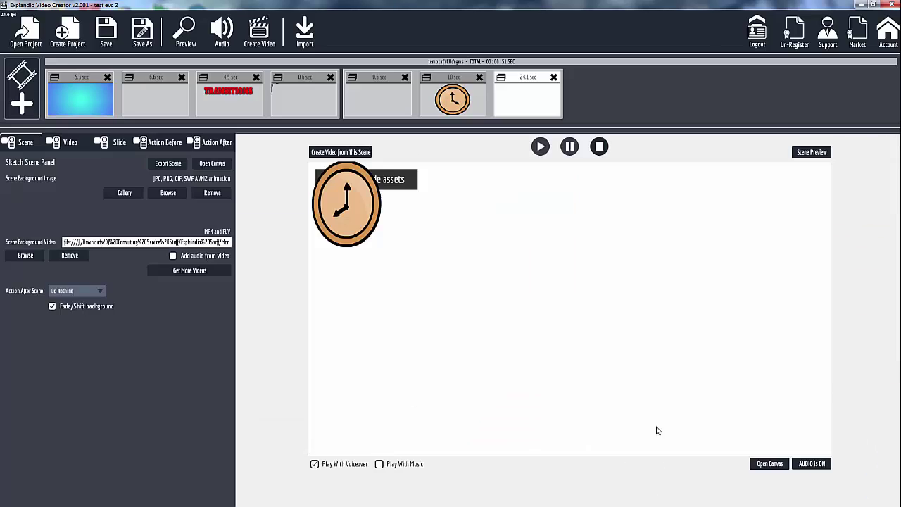
left_click(817, 153)
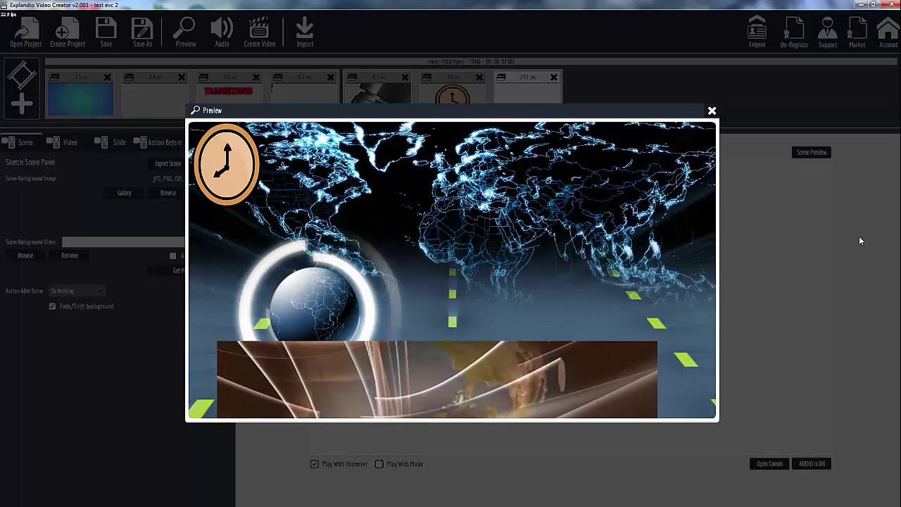
left_click(712, 111)
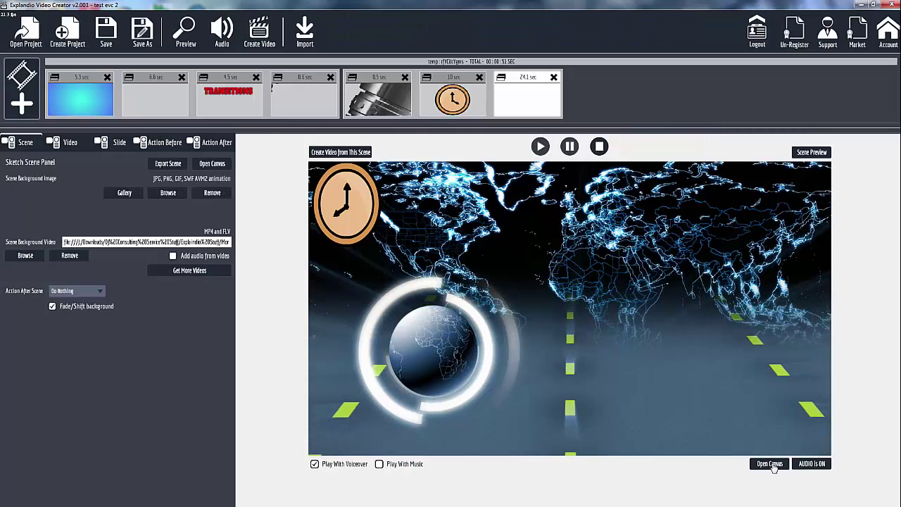
left_click(772, 464)
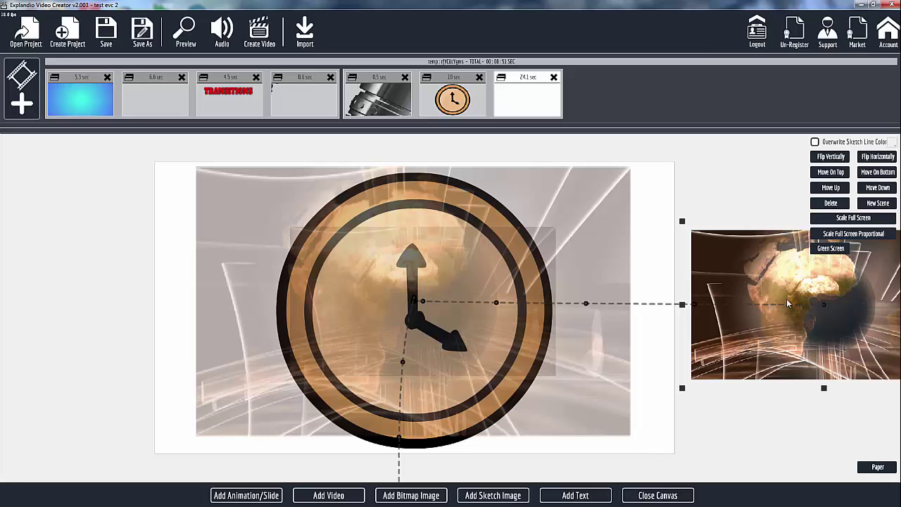
left_click(658, 496)
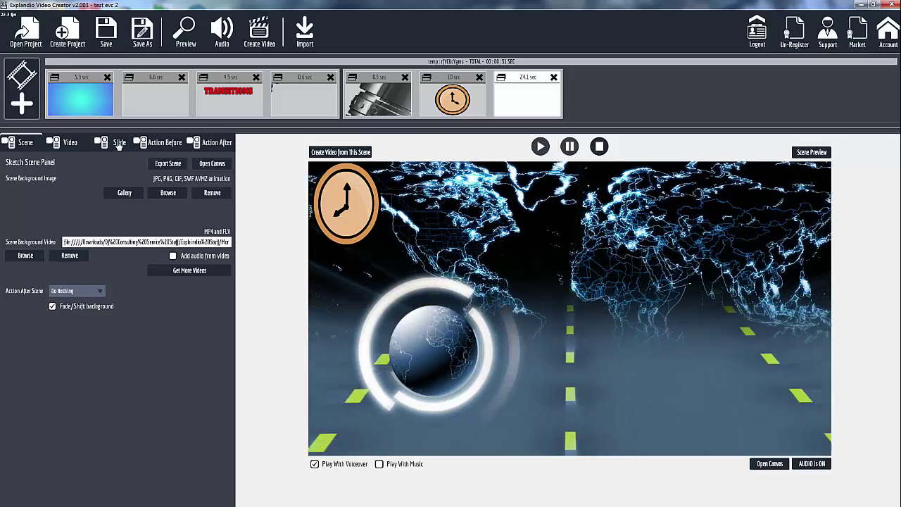
- Set the video's show action before it appears to Nothing and play the scene preview
left_click(78, 143)
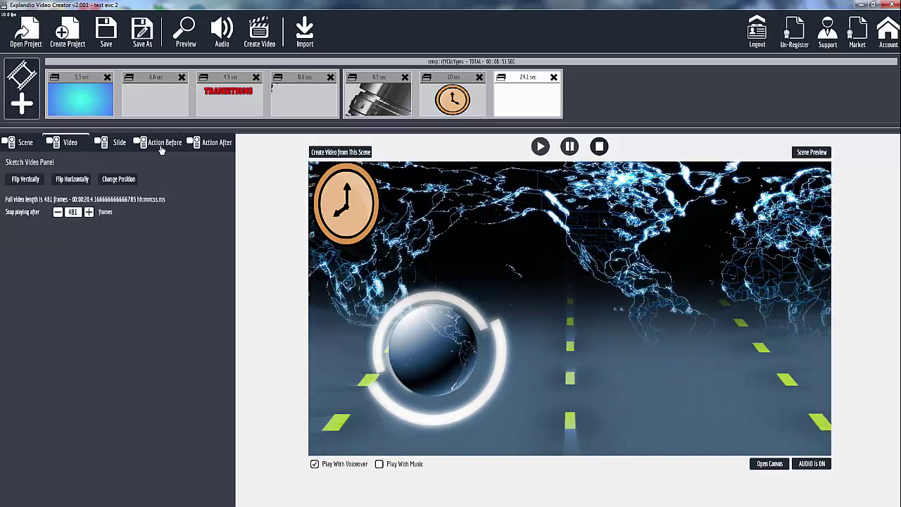
left_click(162, 143)
left_click(77, 179)
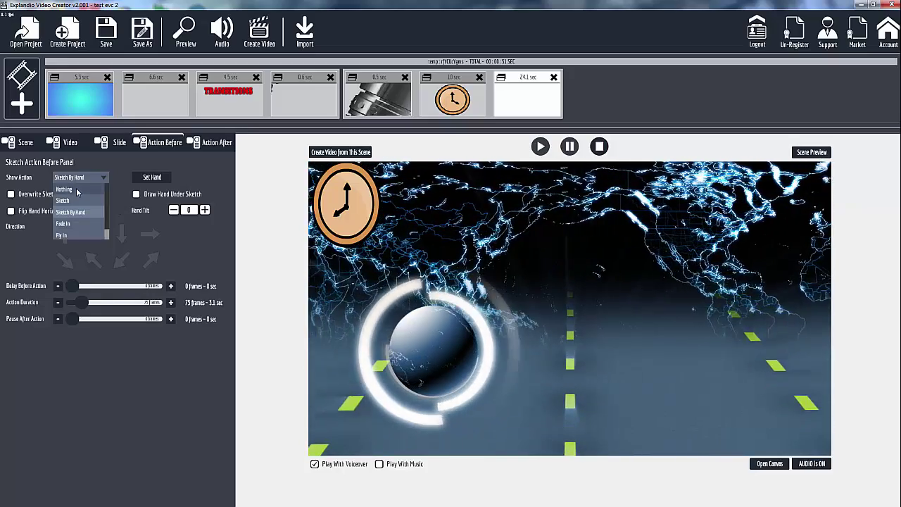
left_click(67, 211)
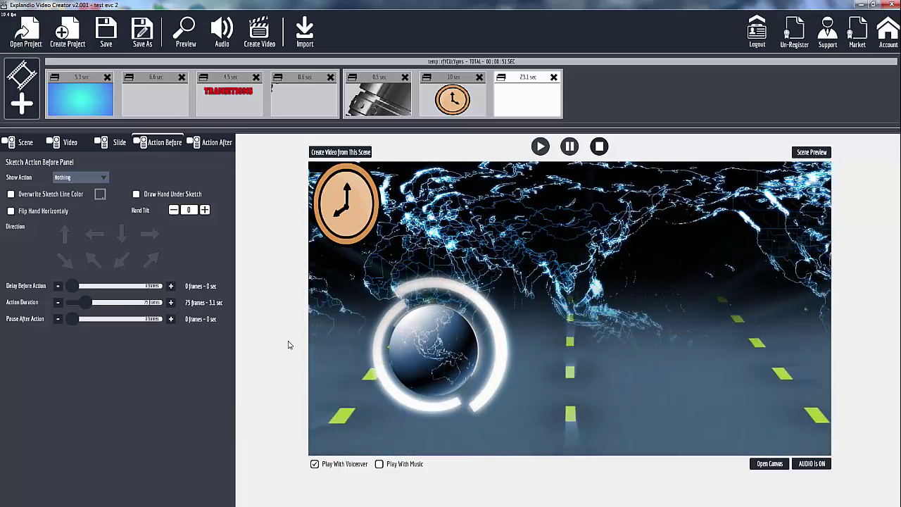
left_click(810, 152)
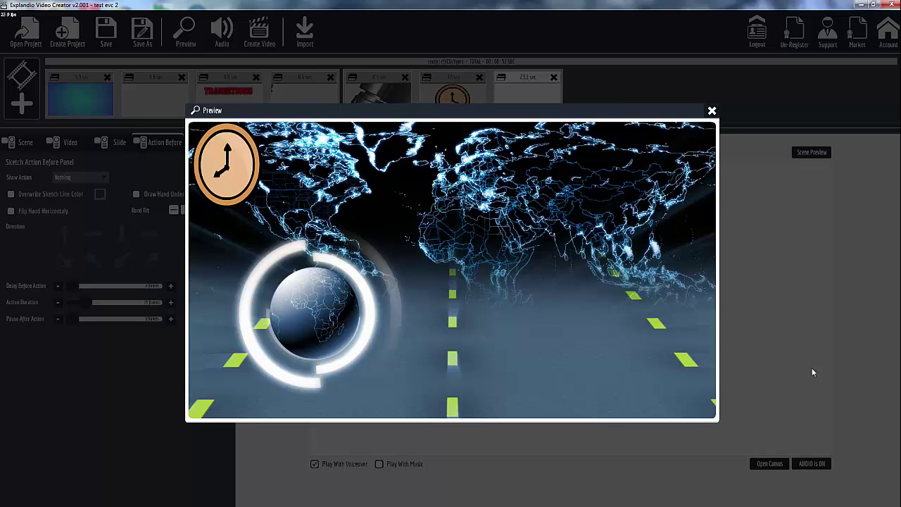
left_click(712, 111)
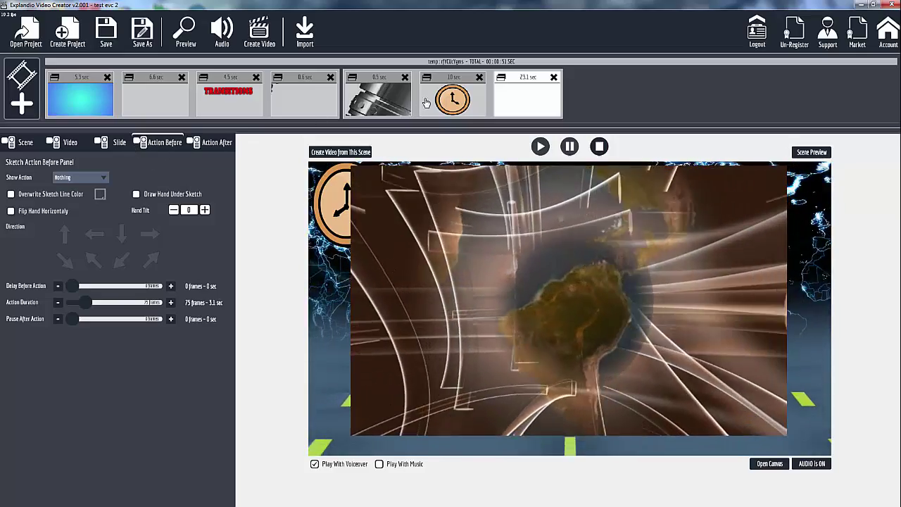
- Look at the clock and piston slides, and open the first slide with the blue background
left_click(449, 85)
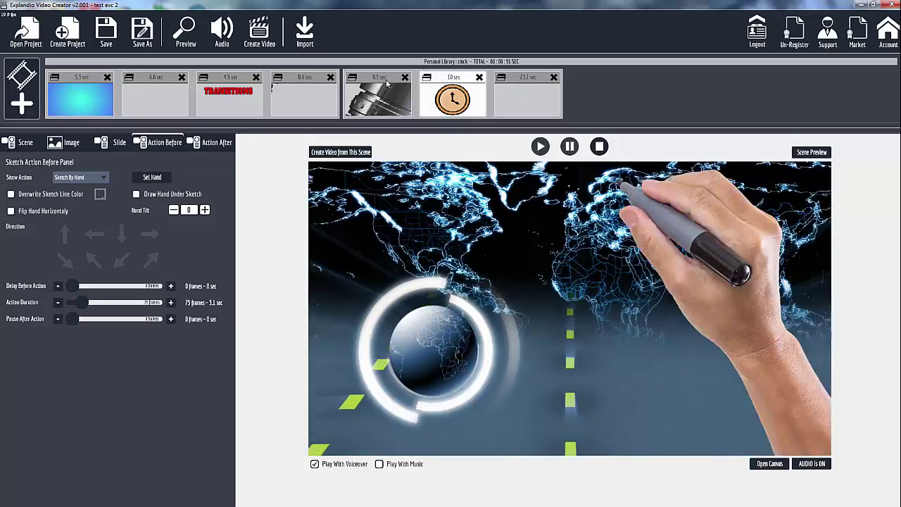
left_click(384, 88)
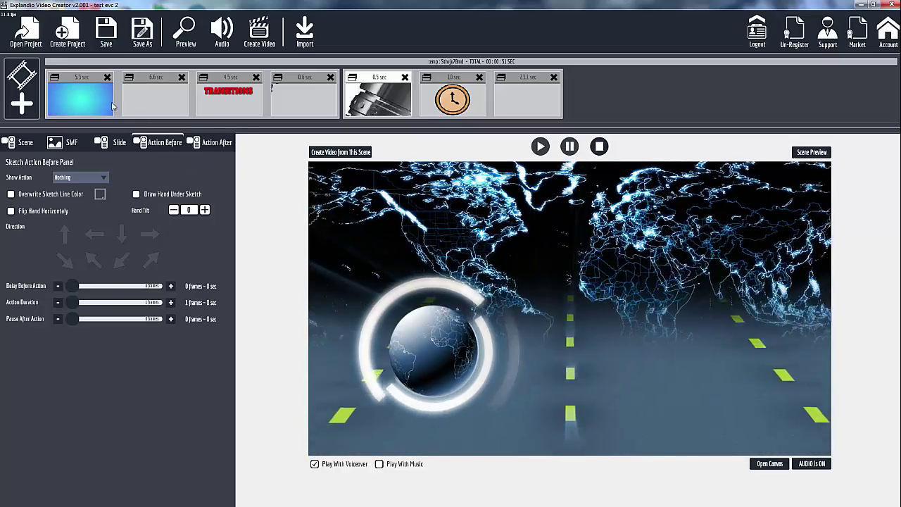
left_click(83, 80)
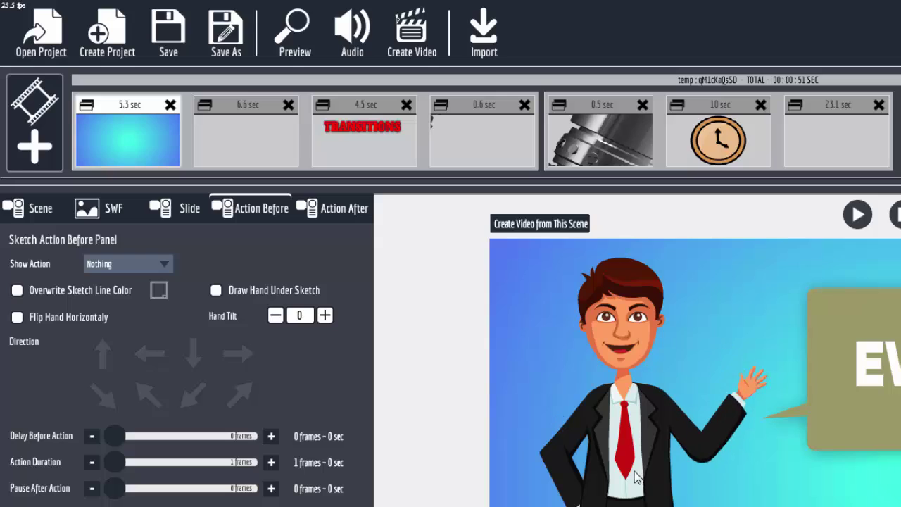
- Review the first slide's customizable text, image, video, animation and outline settings, and close the animation customization
left_click(189, 210)
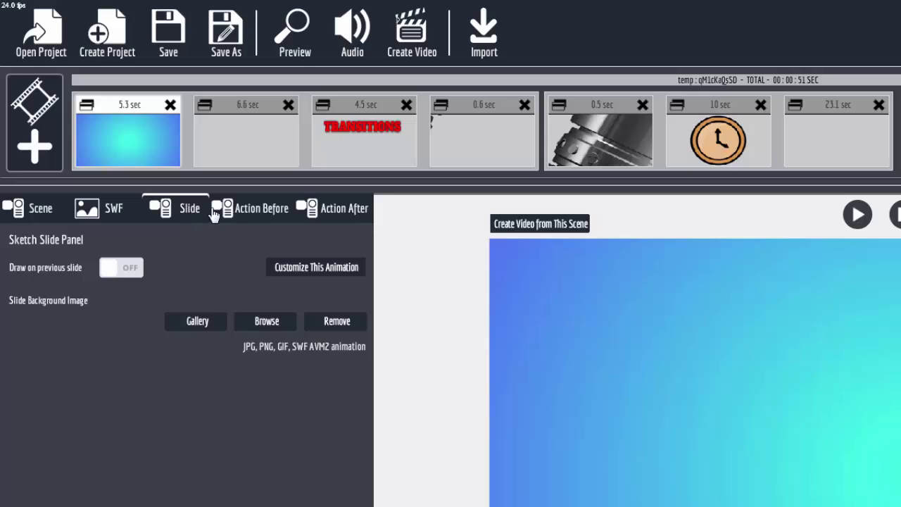
left_click(127, 113)
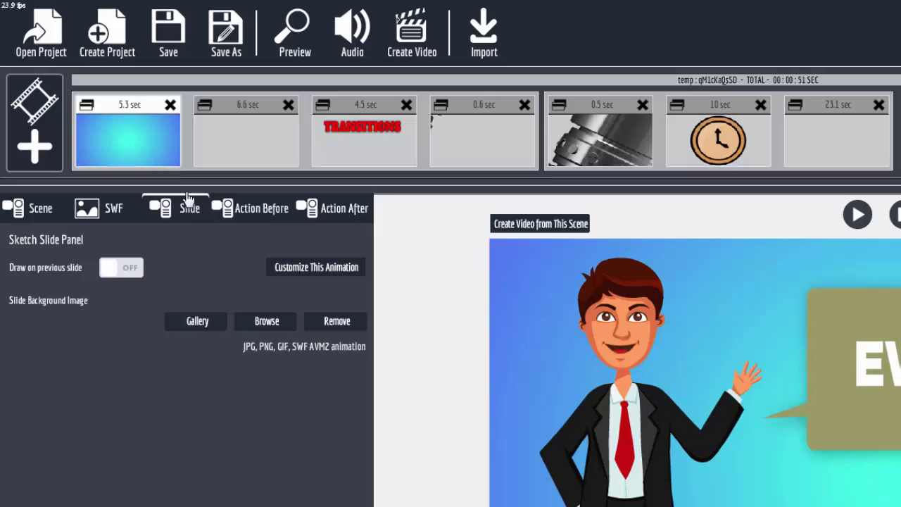
left_click(317, 271)
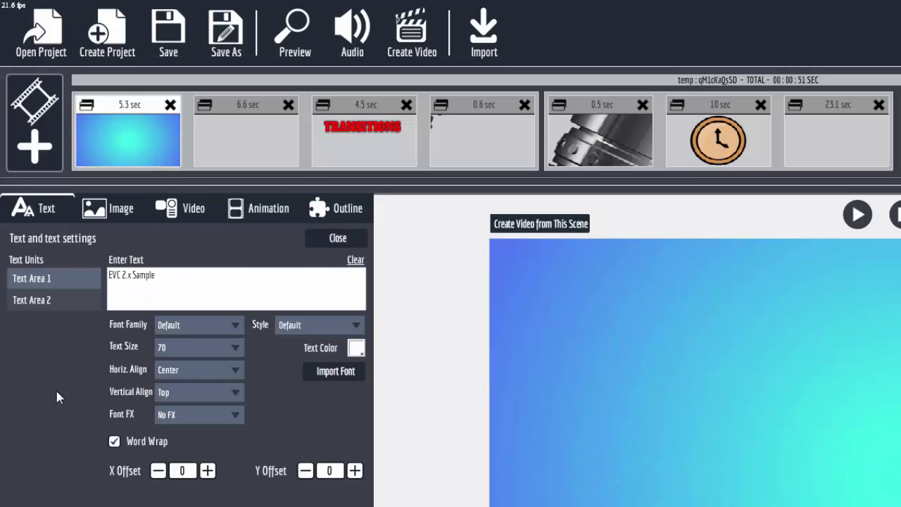
left_click(126, 210)
left_click(186, 211)
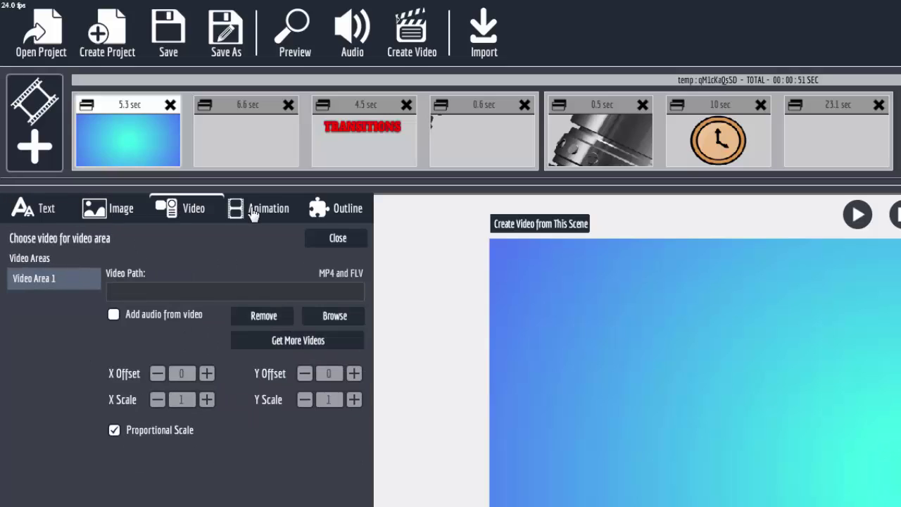
left_click(267, 215)
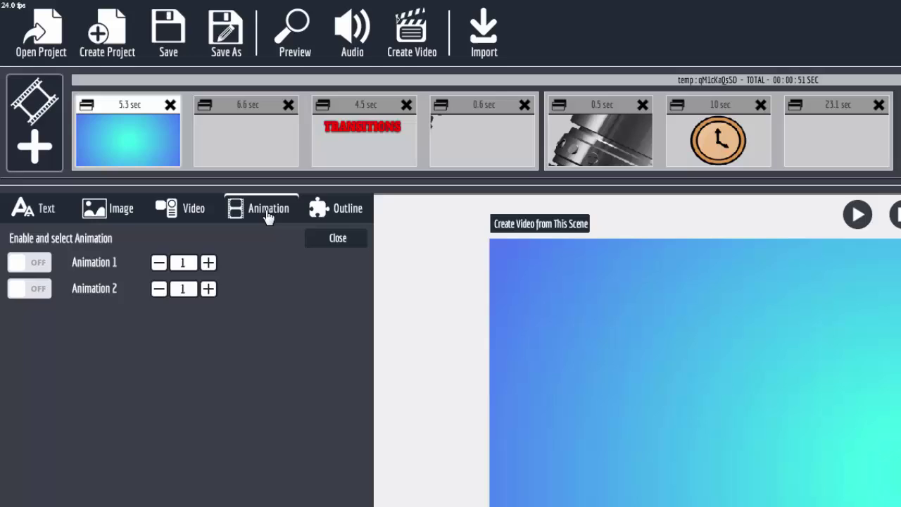
left_click(338, 215)
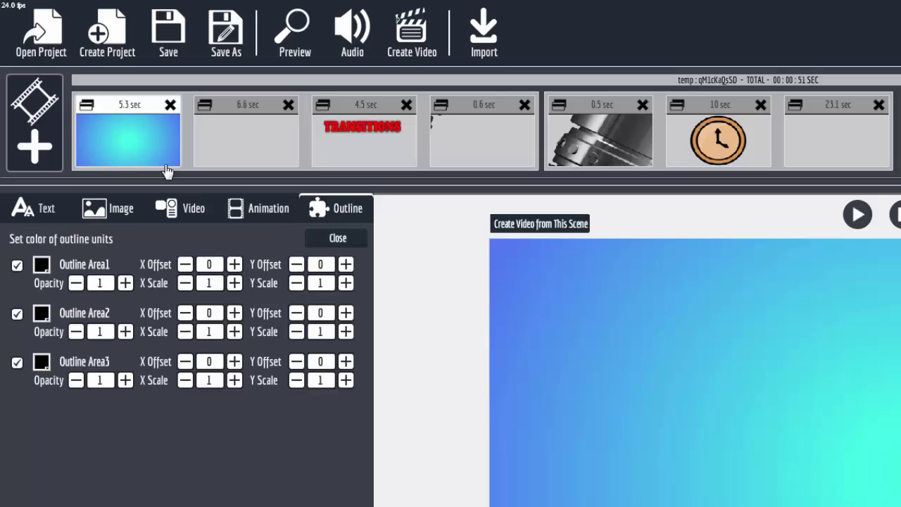
left_click(342, 239)
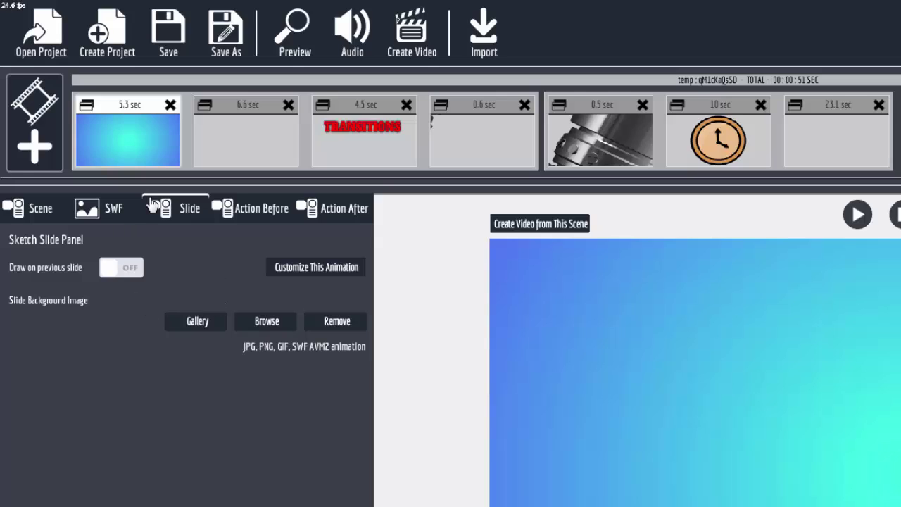
- Look through the second slide's video settings, the TRANSITIONS text slide and both piston slides, and reopen the fourth slide
left_click(249, 116)
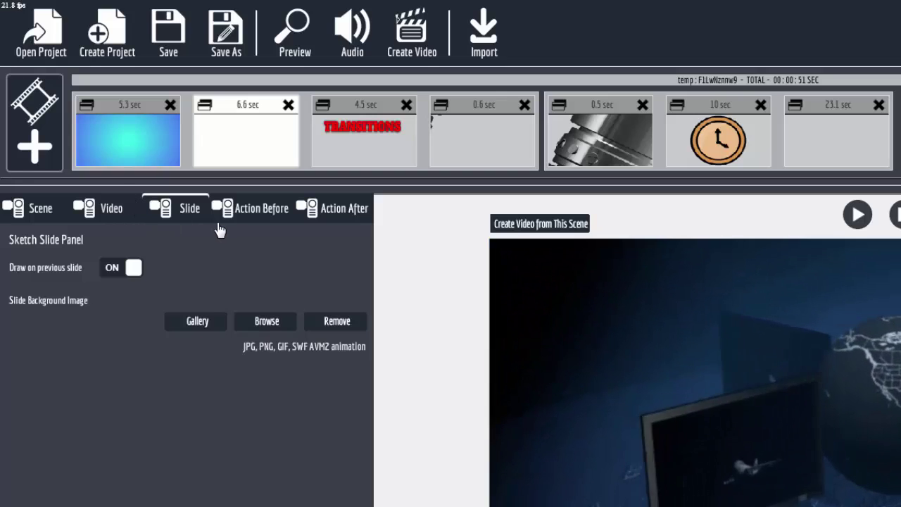
left_click(112, 209)
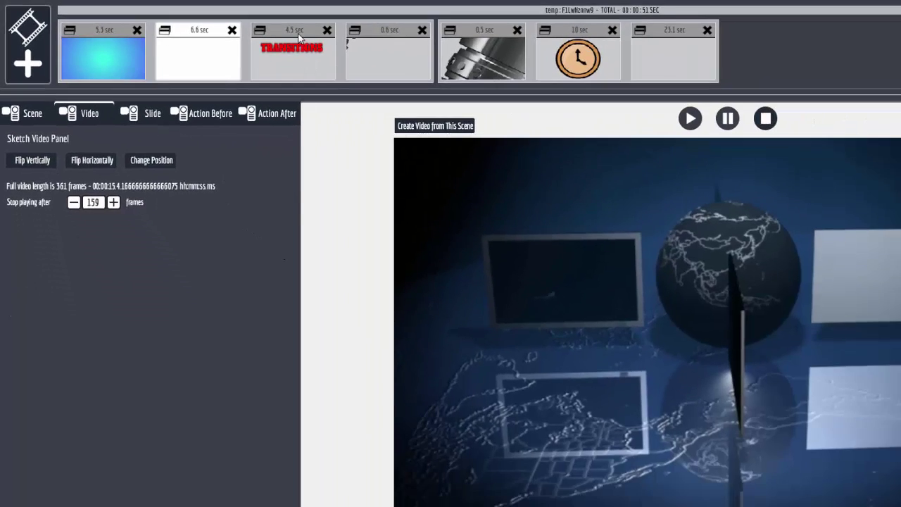
left_click(298, 37)
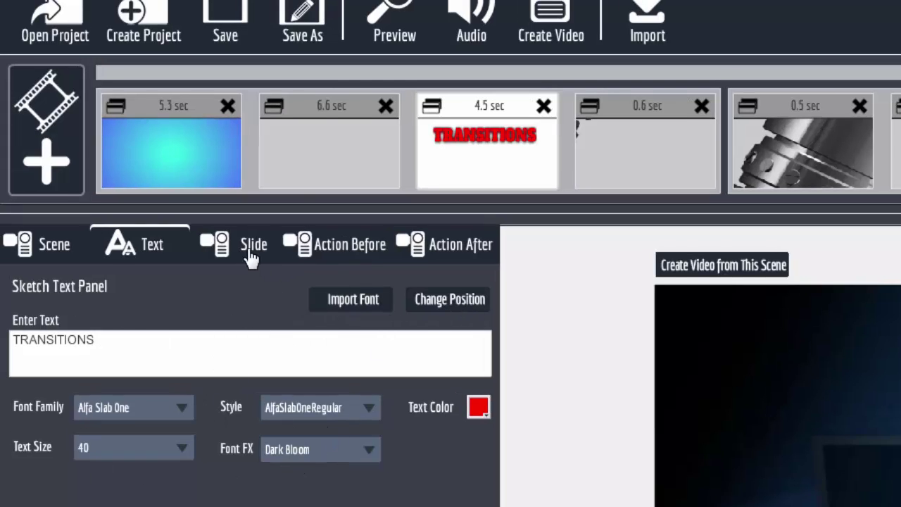
left_click(636, 102)
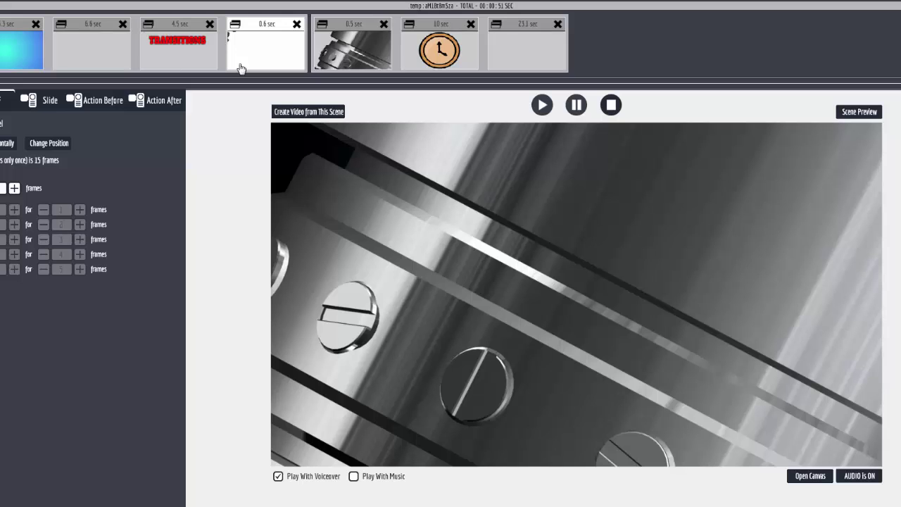
left_click(356, 37)
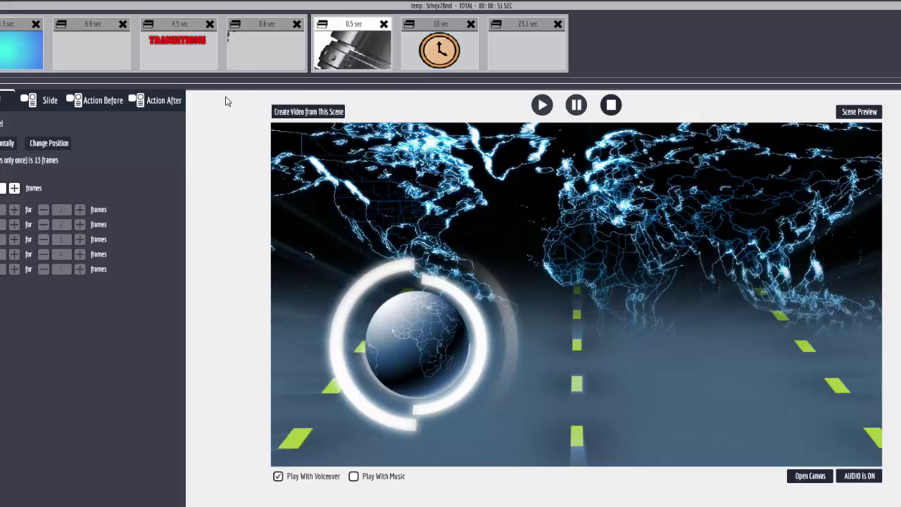
left_click(270, 28)
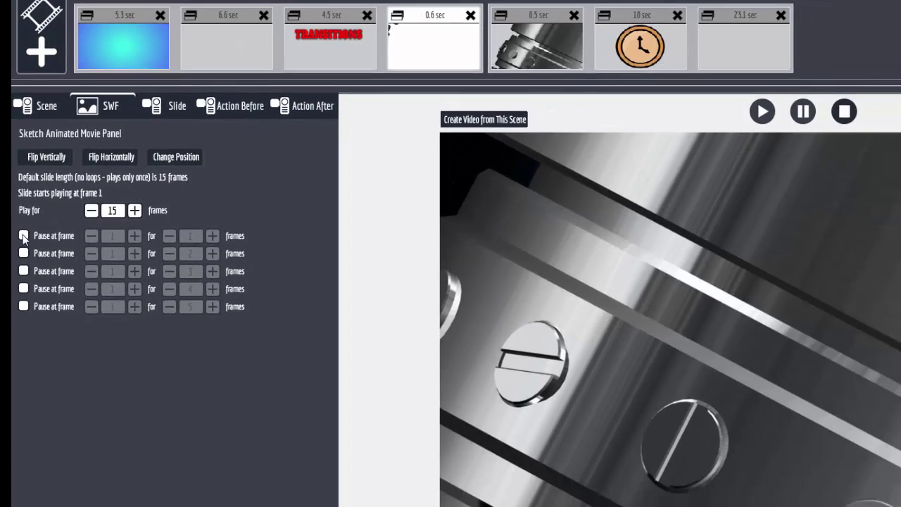
- Enable the first pause of the fourth slide's piston animation and set it to occur at frame 5
left_click(23, 236)
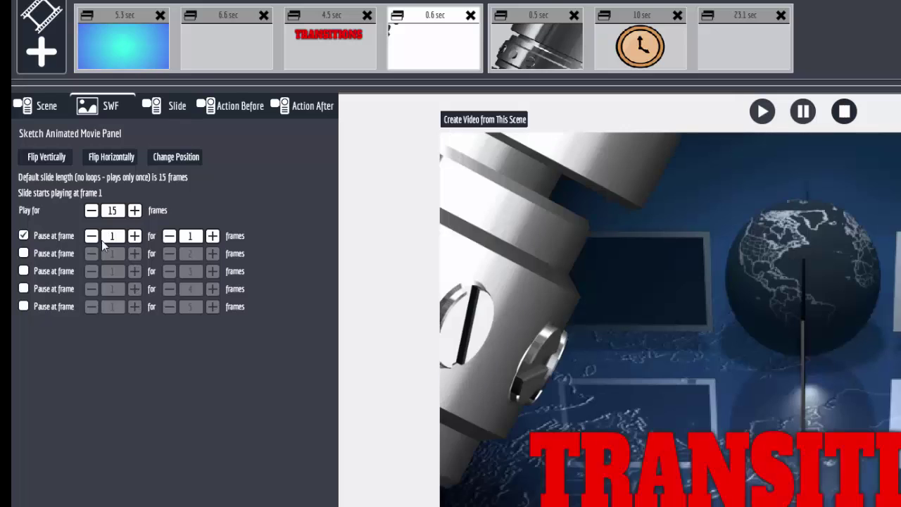
left_click(134, 236)
left_click(133, 236)
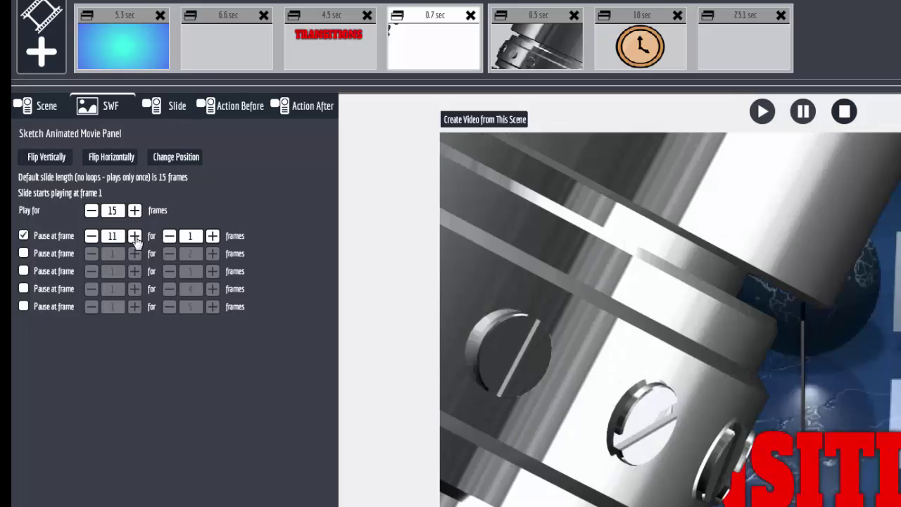
left_click(92, 236)
left_click(92, 236)
left_click(92, 235)
left_click(91, 236)
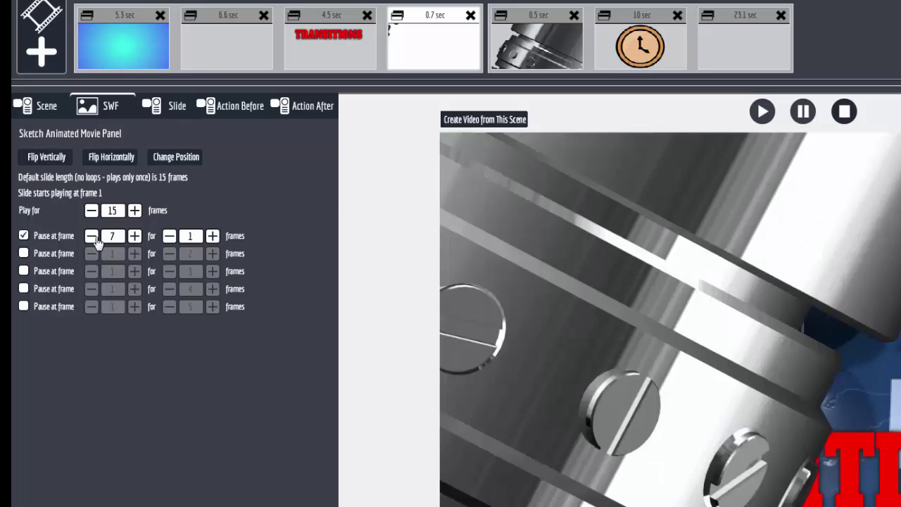
left_click(91, 236)
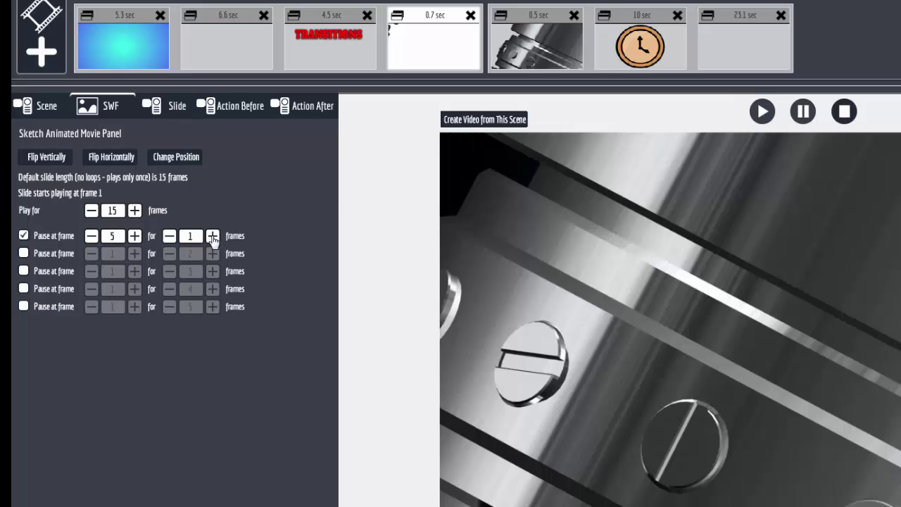
- Set the piston animation's first pause to last 15 frames, and disable that pause again
left_click(212, 236)
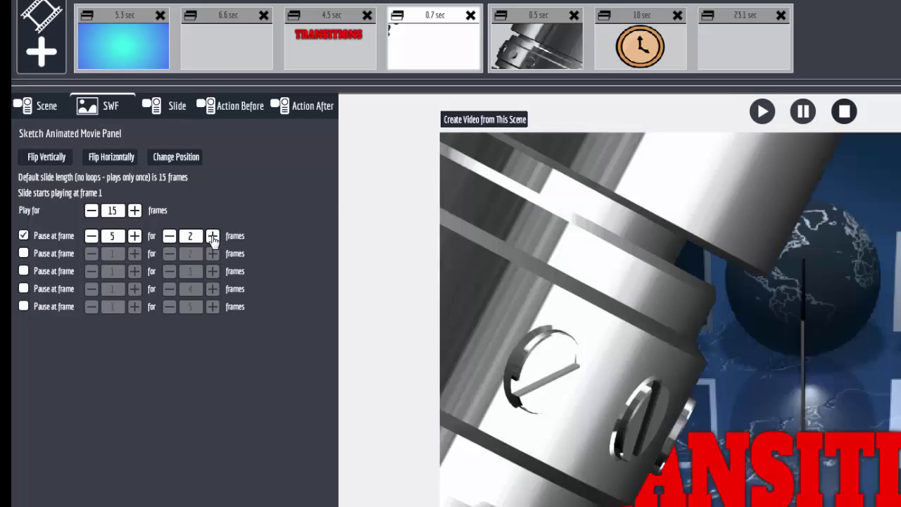
left_click(212, 236)
left_click(212, 236)
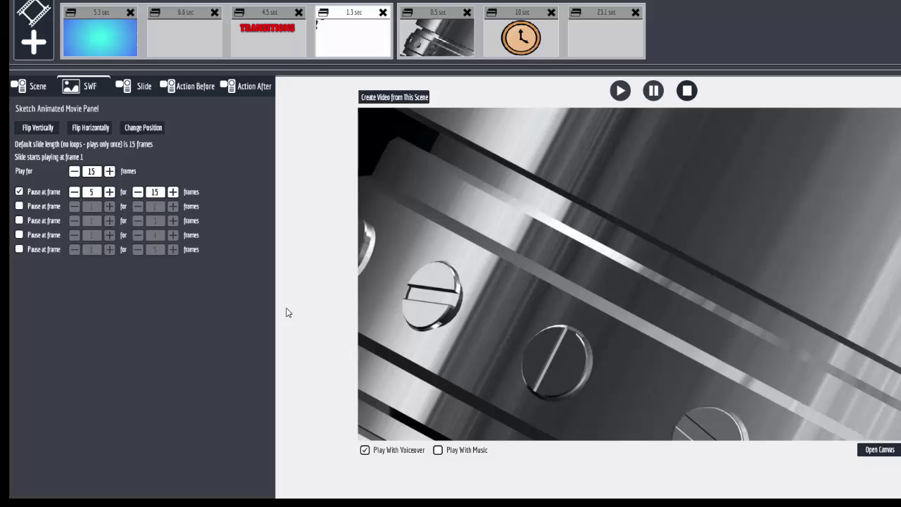
left_click(20, 191)
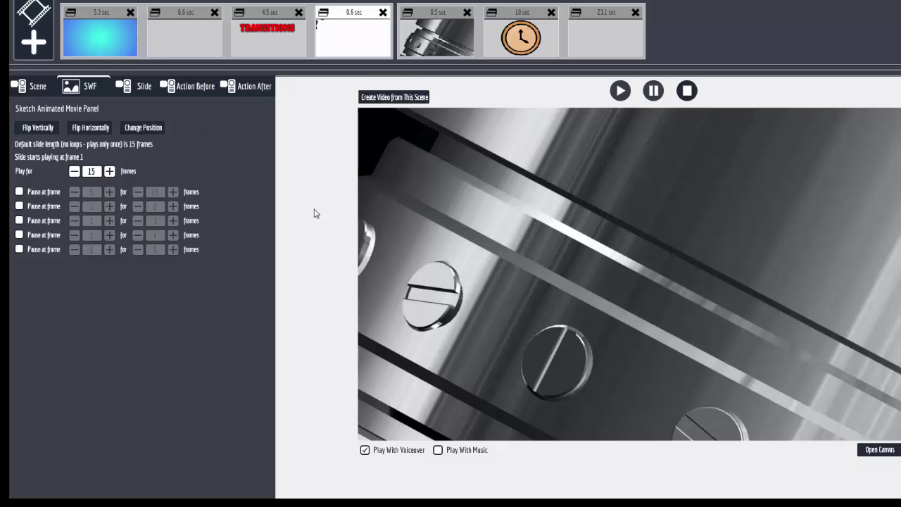
- Review the fourth slide's drawing option, animation customization, and the actions before and after it
left_click(140, 90)
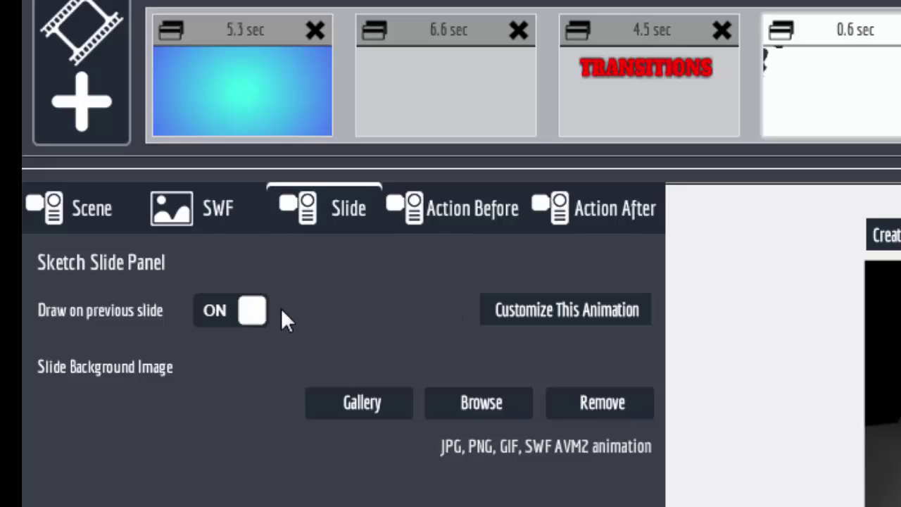
left_click(588, 317)
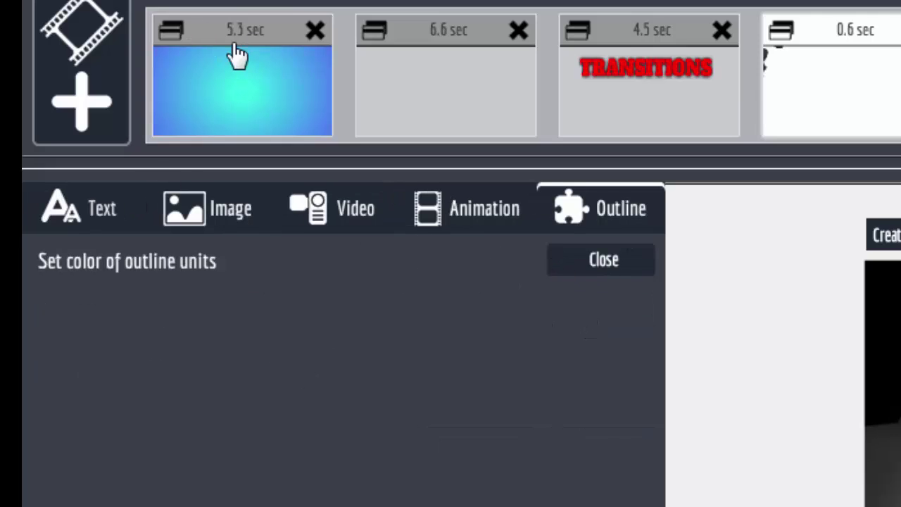
left_click(604, 266)
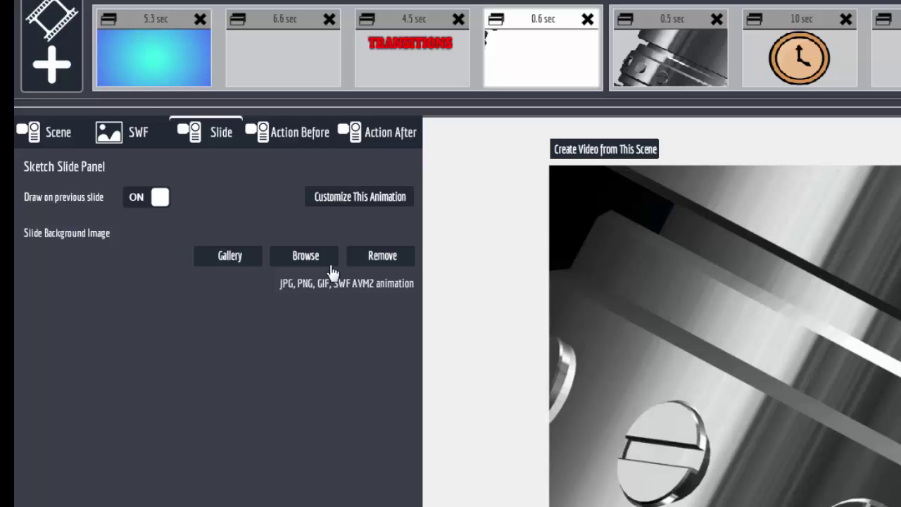
left_click(308, 134)
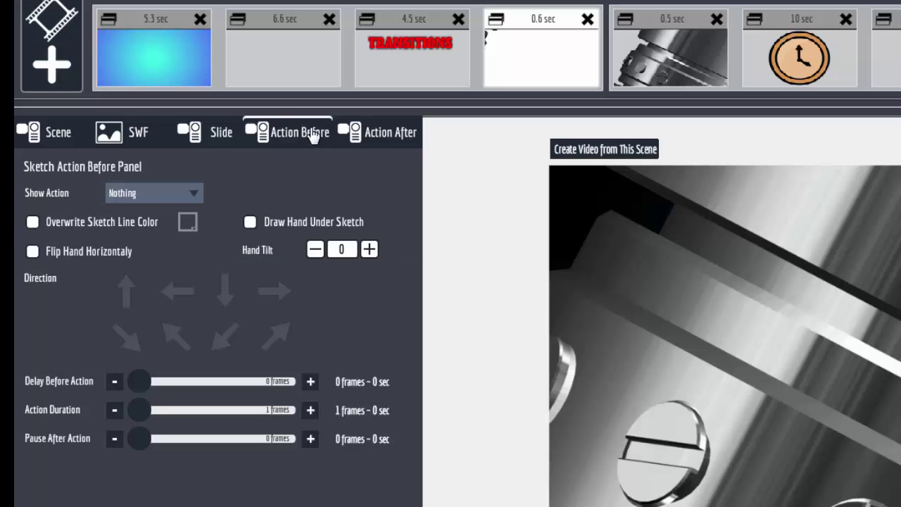
left_click(386, 141)
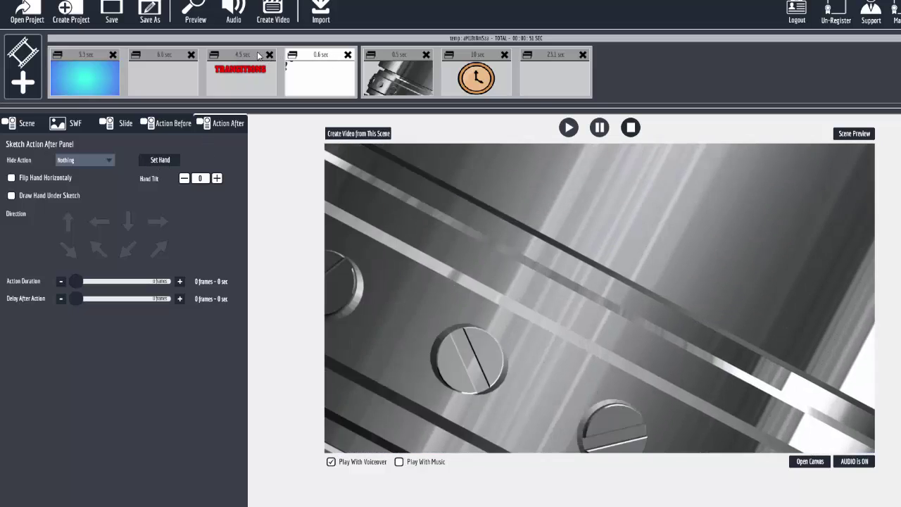
- Look at the TRANSITIONS slide, open the fifth slide on the canvas, and check the choices for adding an animation or slide
left_click(258, 58)
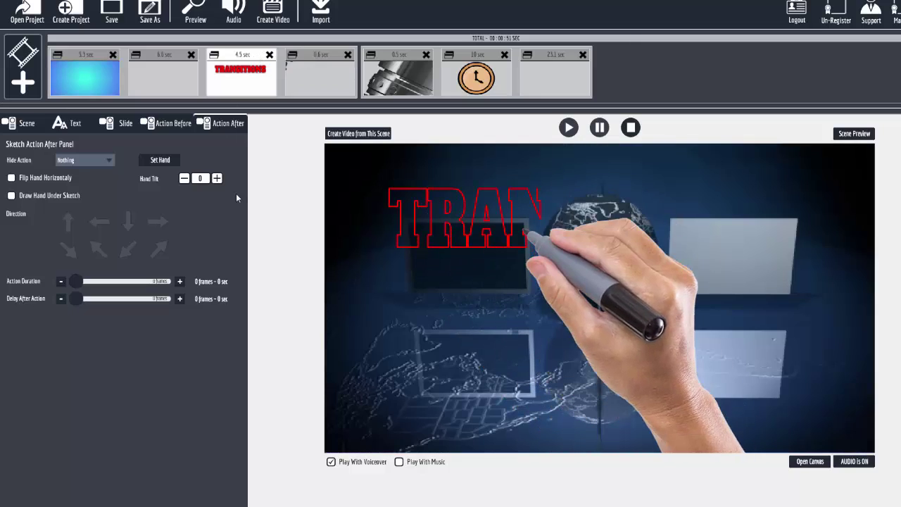
left_click(393, 63)
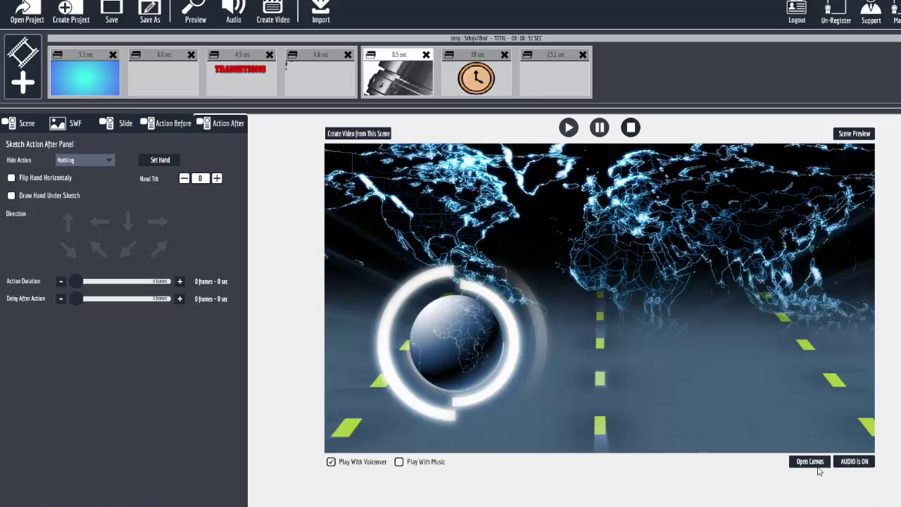
left_click(811, 462)
left_click(245, 495)
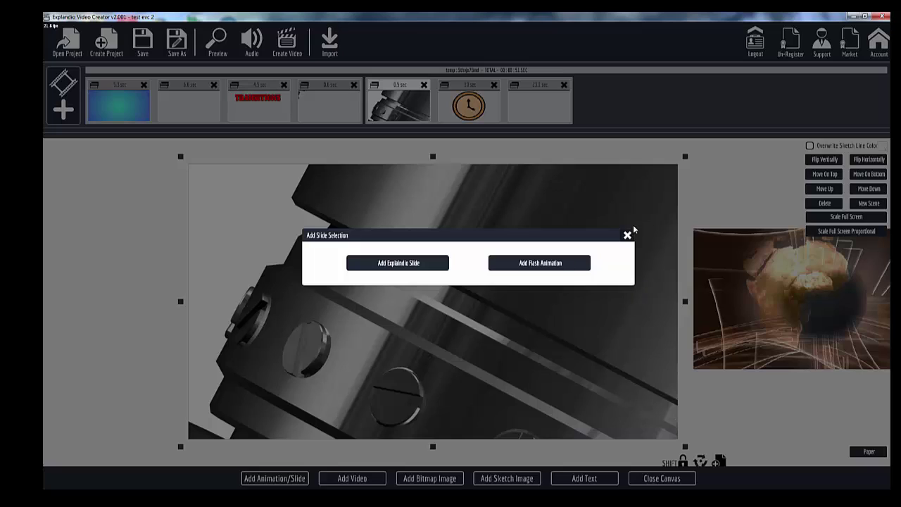
left_click(627, 236)
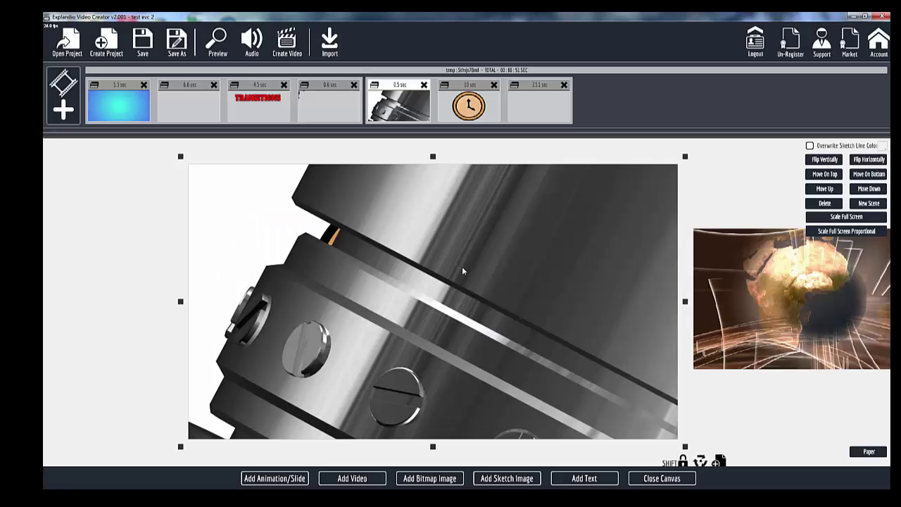
- Load the background video _305 for import to the canvas, review its sketch outline, and cancel the import
left_click(364, 479)
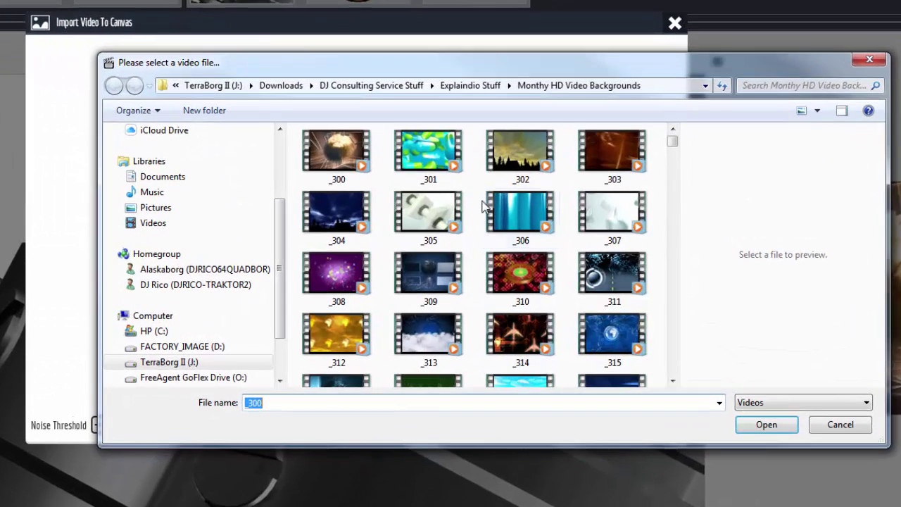
left_click(464, 227)
left_click(773, 428)
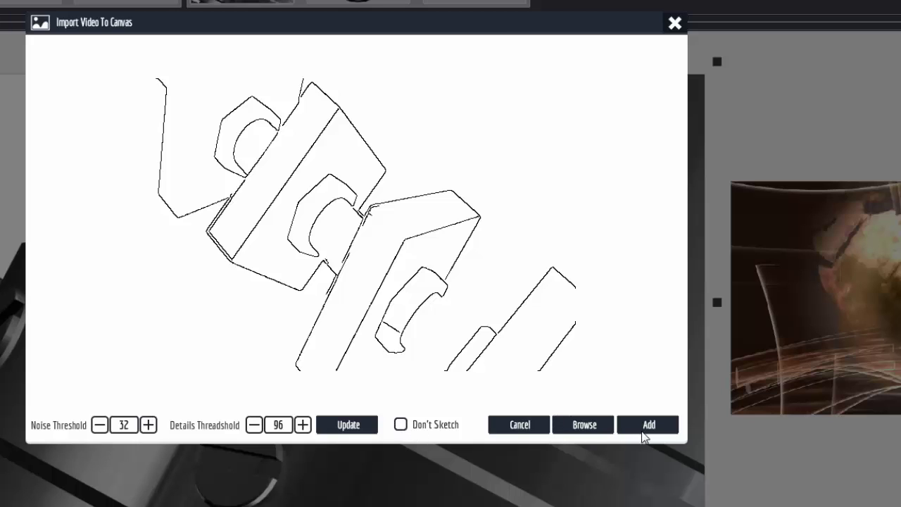
left_click(515, 426)
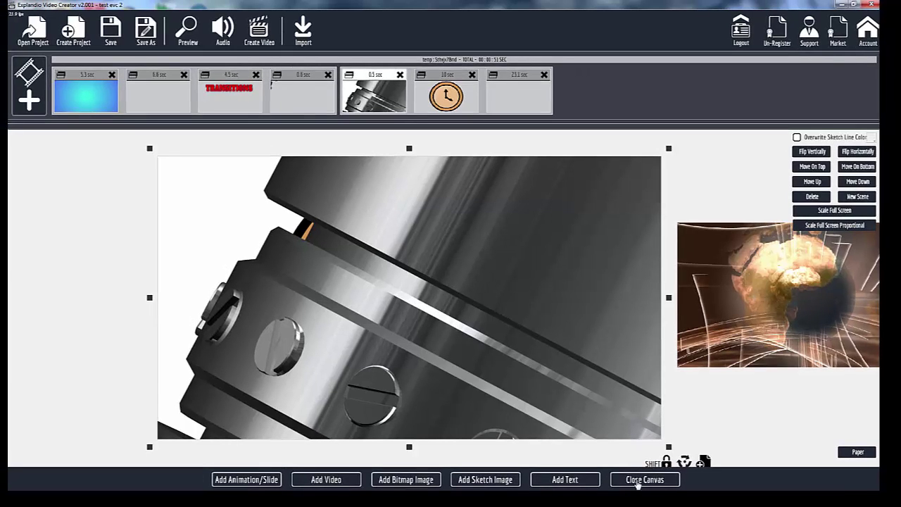
- Select the globe video on the canvas to examine its motion path and the final animation point below the scene
scroll(677, 390, "down", 3)
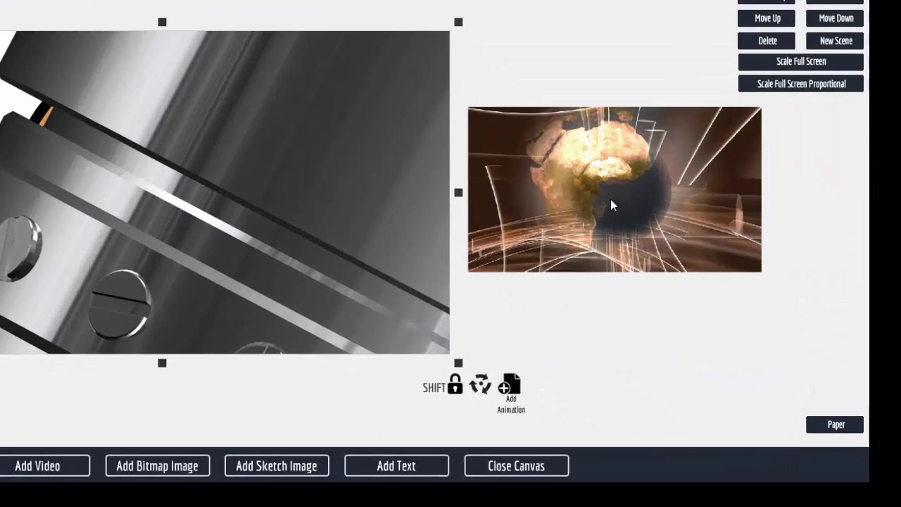
left_click(708, 306)
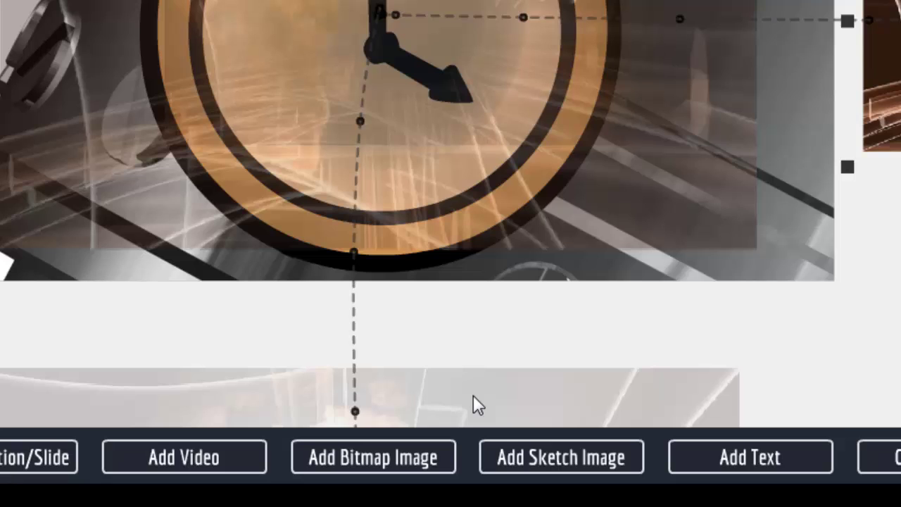
left_click(473, 395)
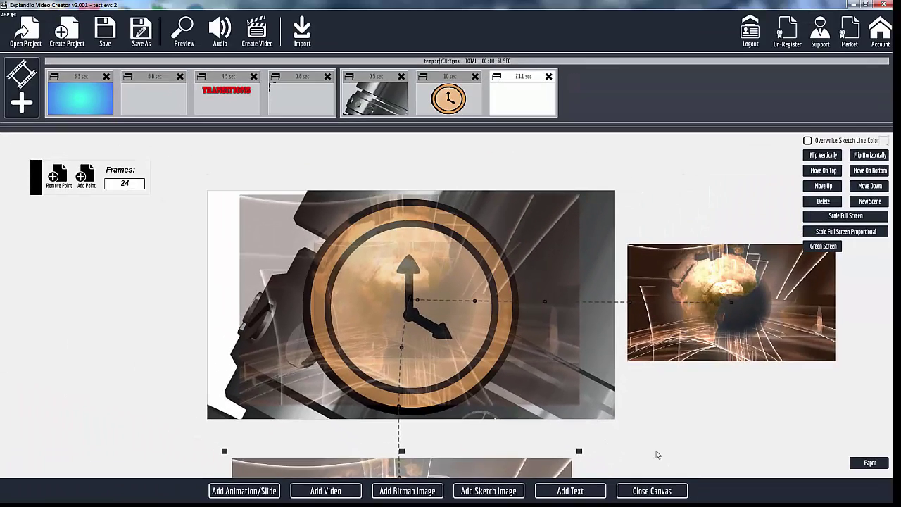
- Examine the globe video's starting, middle and final animation points on the canvas, and close the canvas
scroll(656, 454, "down", 6)
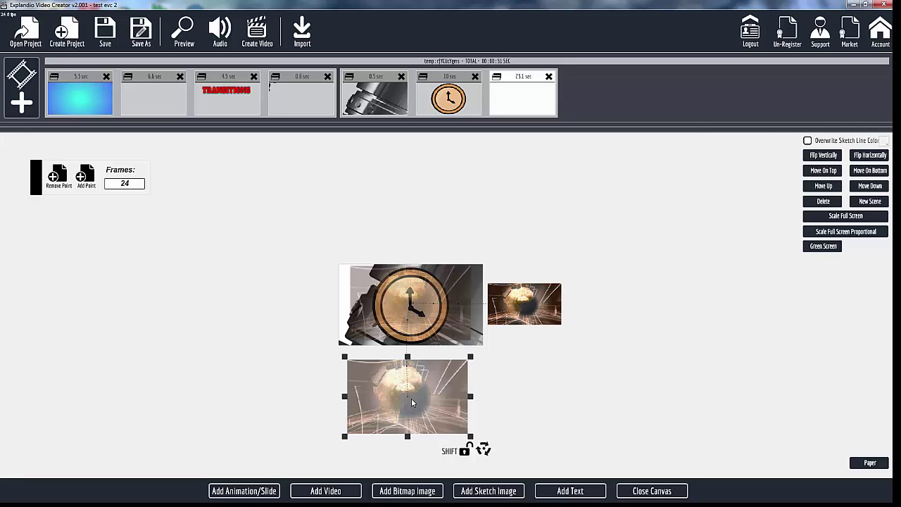
left_click(543, 312)
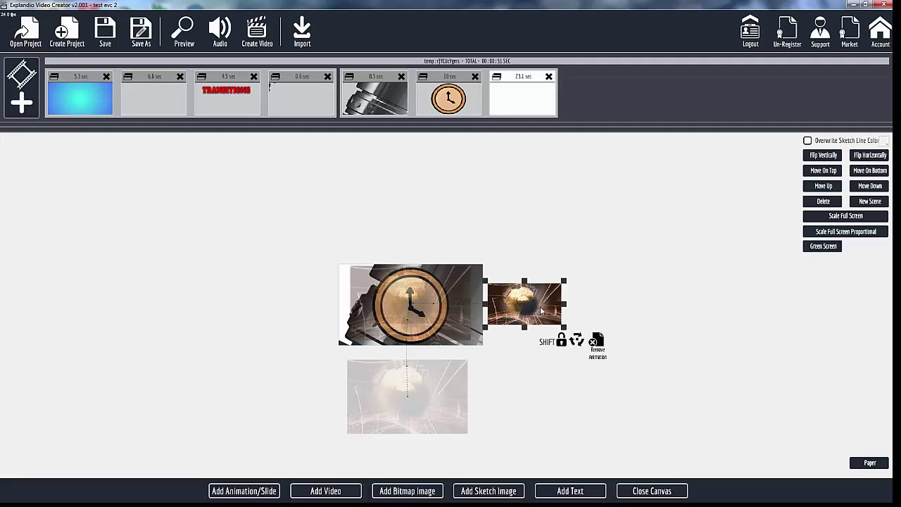
left_click(436, 301)
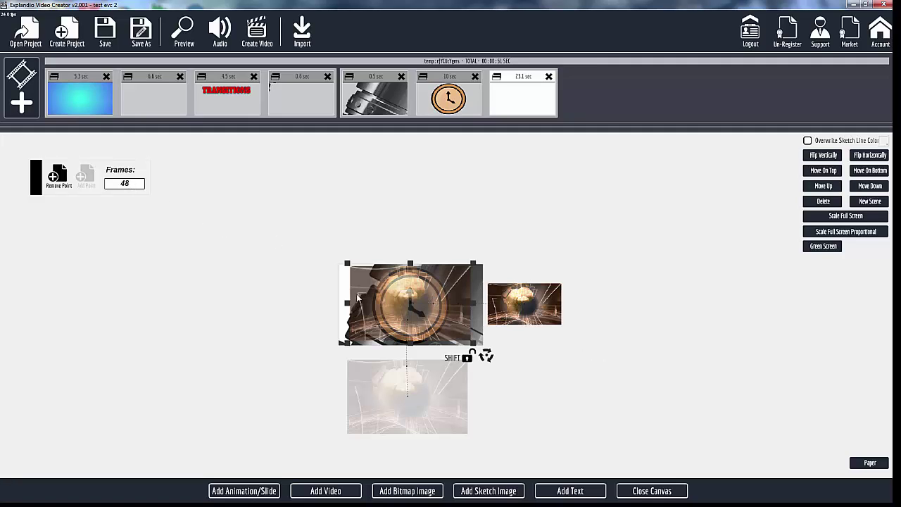
left_click(382, 402)
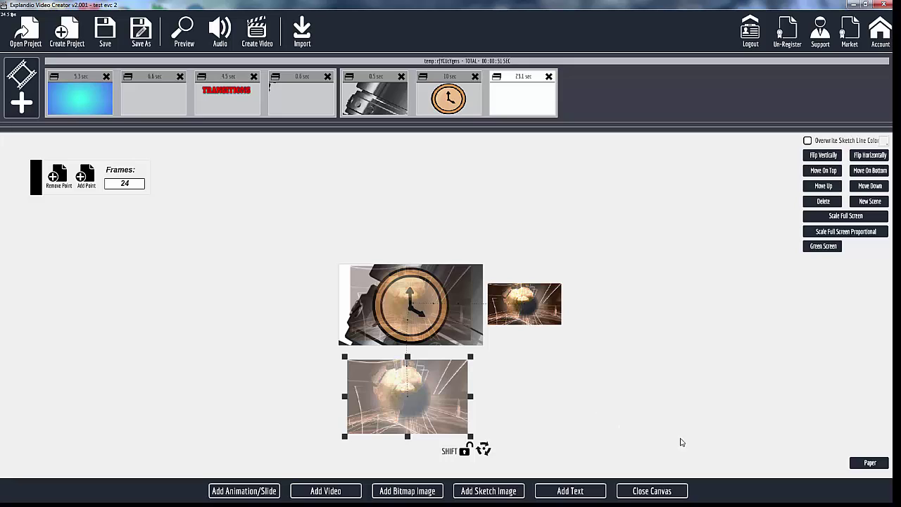
left_click(658, 491)
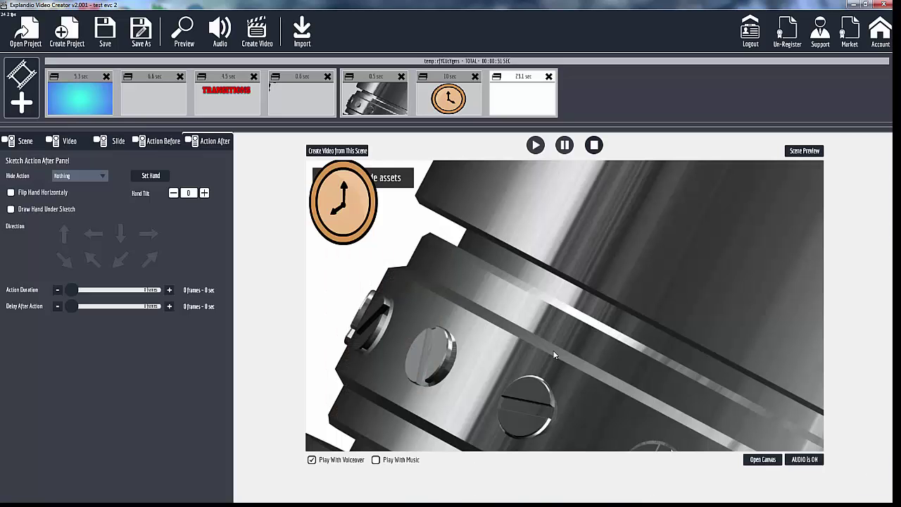
- Try the green screen effect on the globe video from the canvas, cancel the changes, and close the canvas
left_click(747, 460)
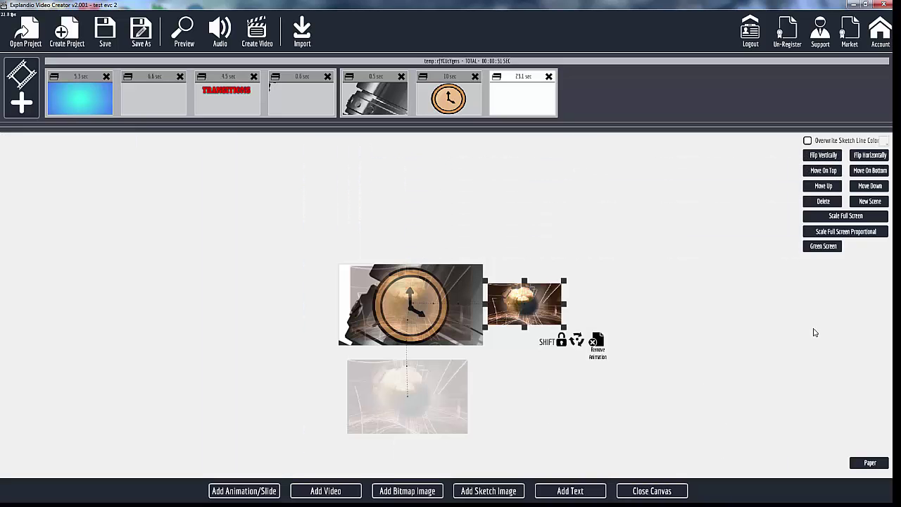
left_click(824, 247)
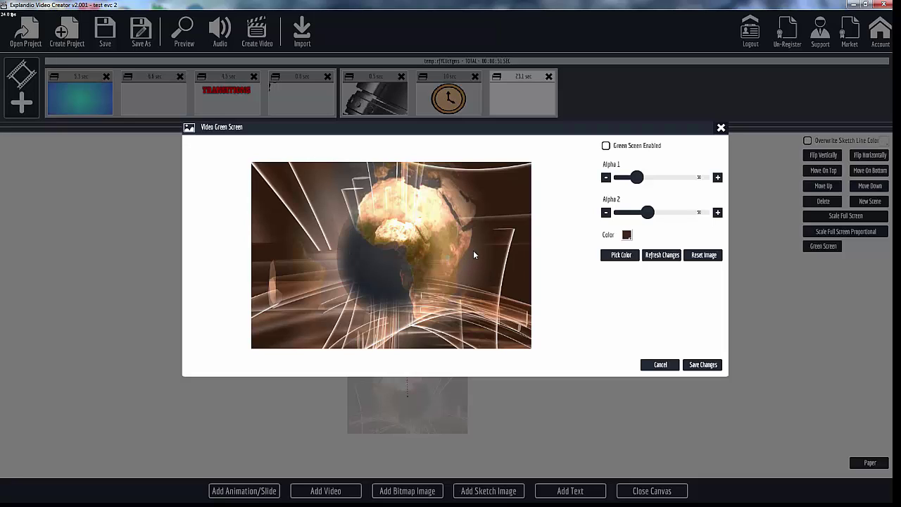
left_click(606, 146)
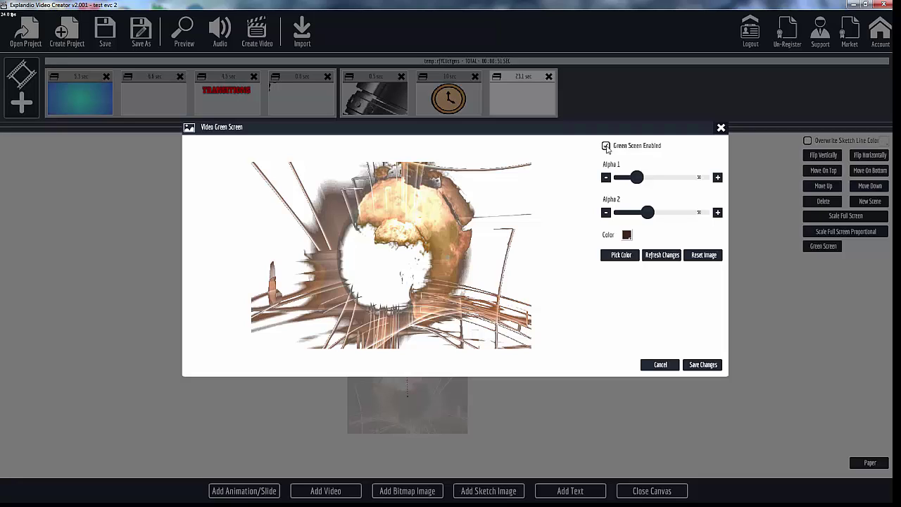
left_click(606, 147)
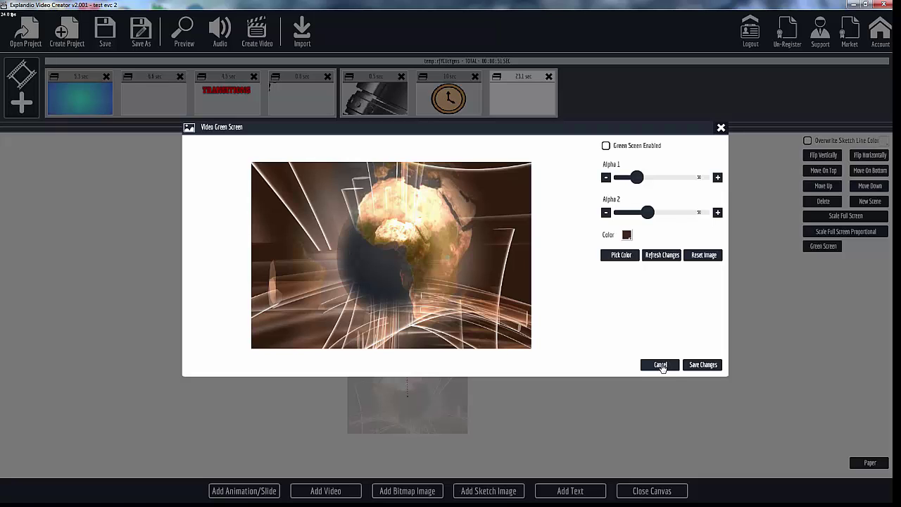
left_click(660, 365)
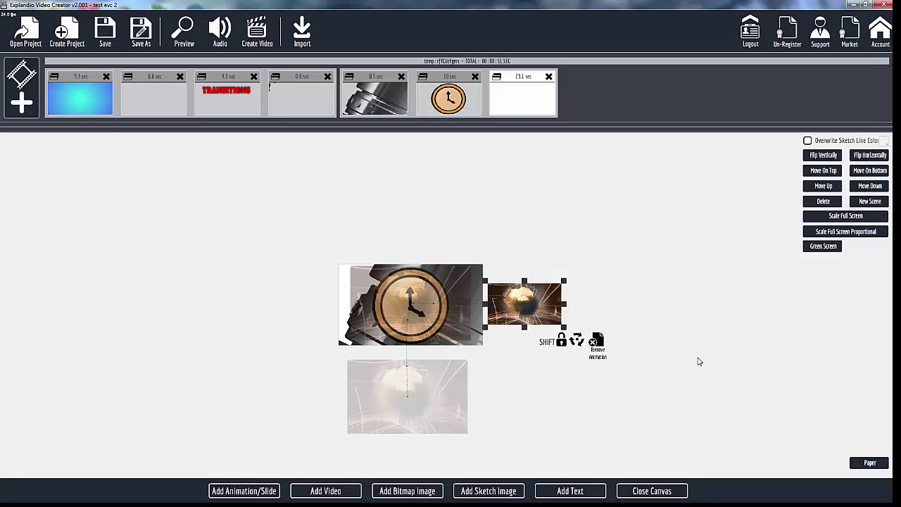
scroll(699, 362, "up", 5)
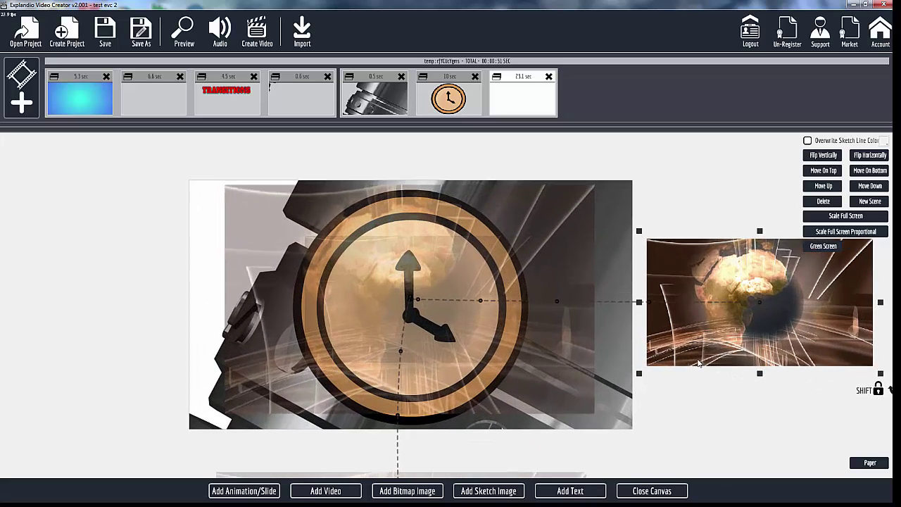
scroll(699, 362, "up", 1)
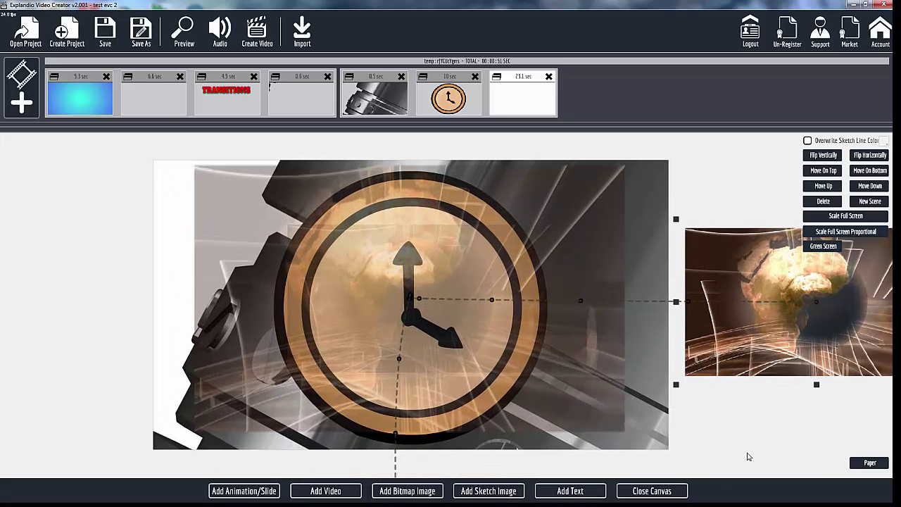
left_click(659, 490)
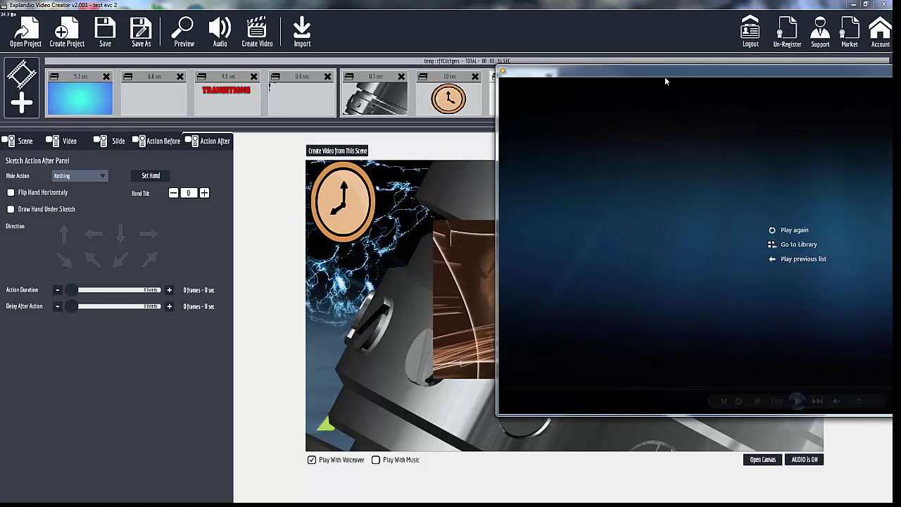
- Switch to the media player and play the Animated Slides Test 1b video from the beginning
left_click_drag(665, 82, 394, 97)
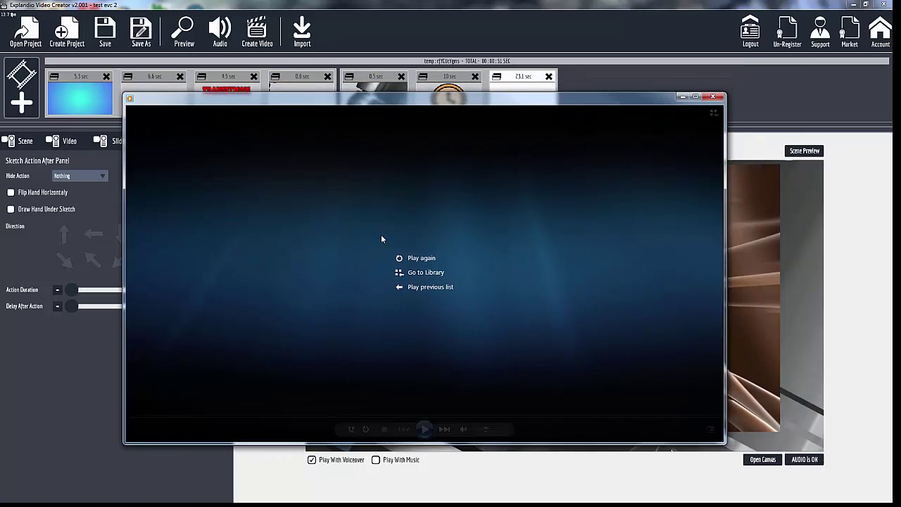
left_click(421, 258)
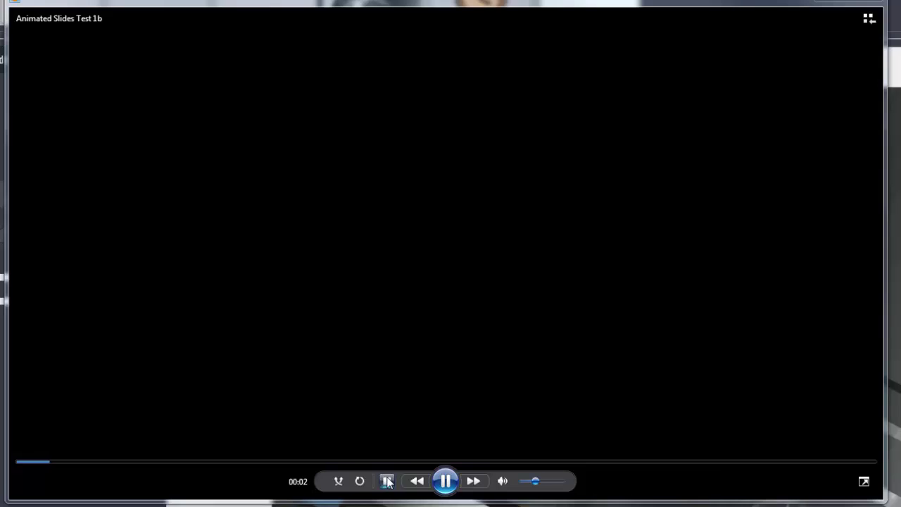
left_click(388, 482)
left_click(446, 481)
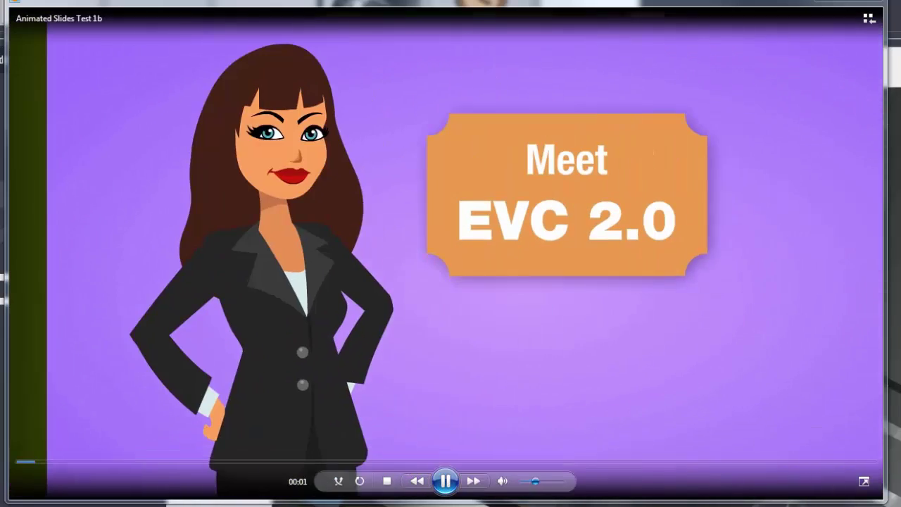